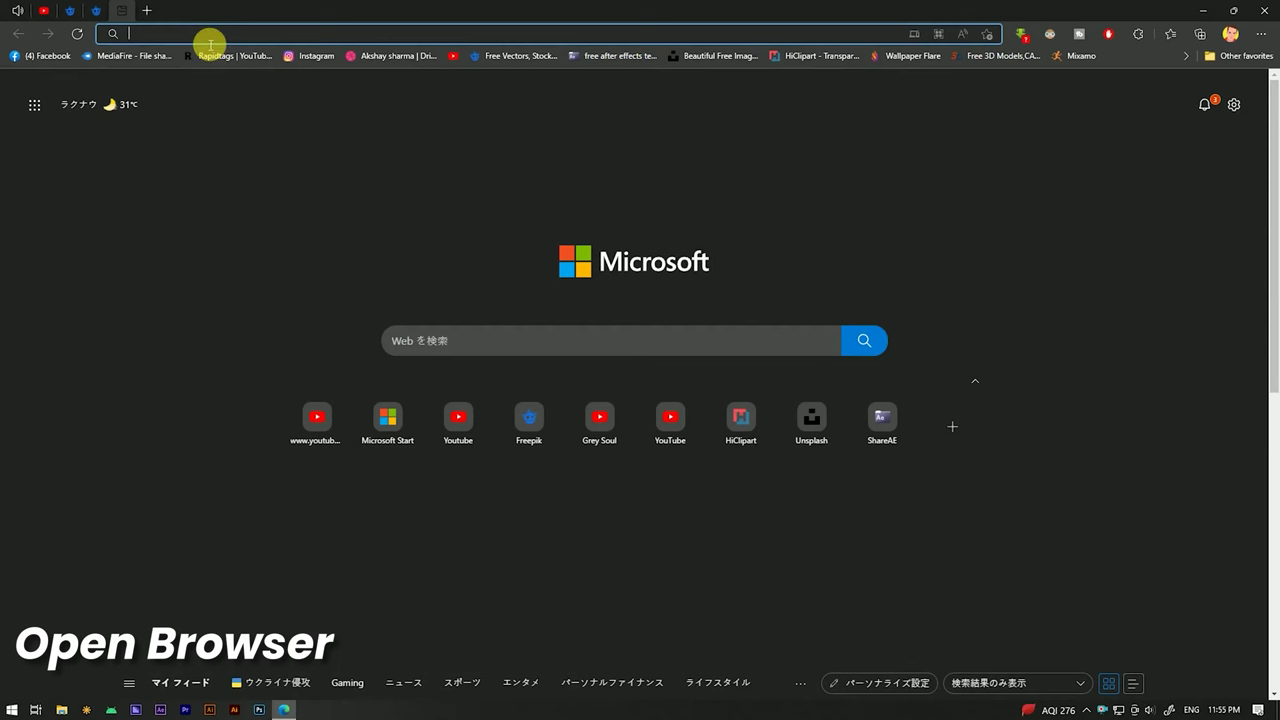
Step: Load coolors.co in Edge by choosing the Coolors suggestion from the address bar
{"action": "type", "text": "coolors.co/"}
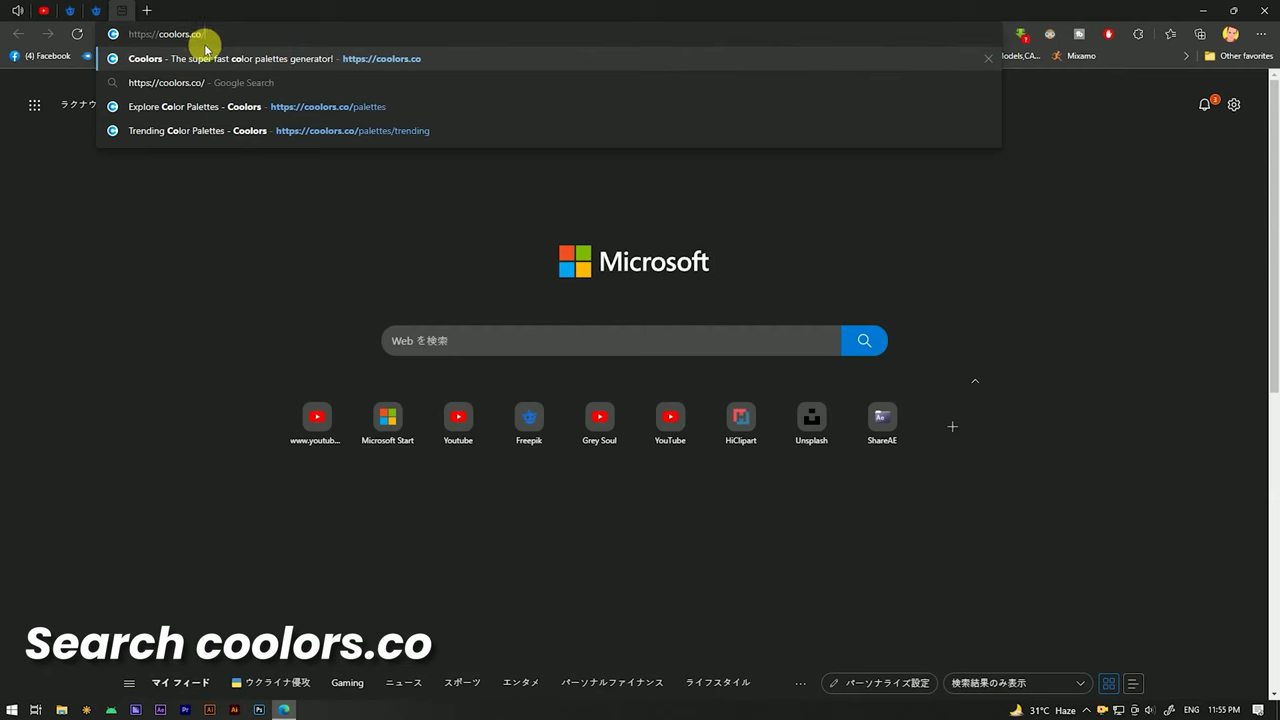
{"action": "left_click", "coordinate": [198, 58]}
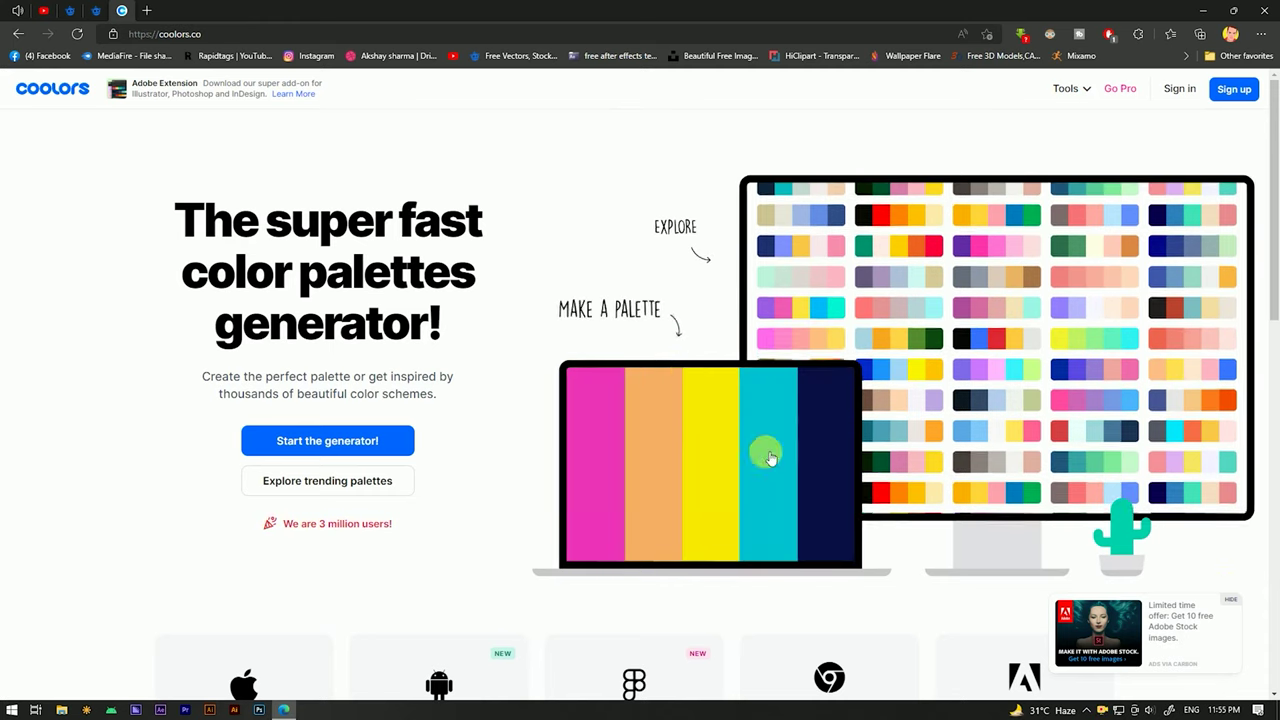
Step: Scroll through the Coolors homepage, then reveal the Tools dropdown in the top navigation
{"action": "scroll", "coordinate": [600, 257], "scroll_direction": "down", "scroll_amount": 4}
{"action": "scroll", "coordinate": [600, 257], "scroll_direction": "up", "scroll_amount": 4}
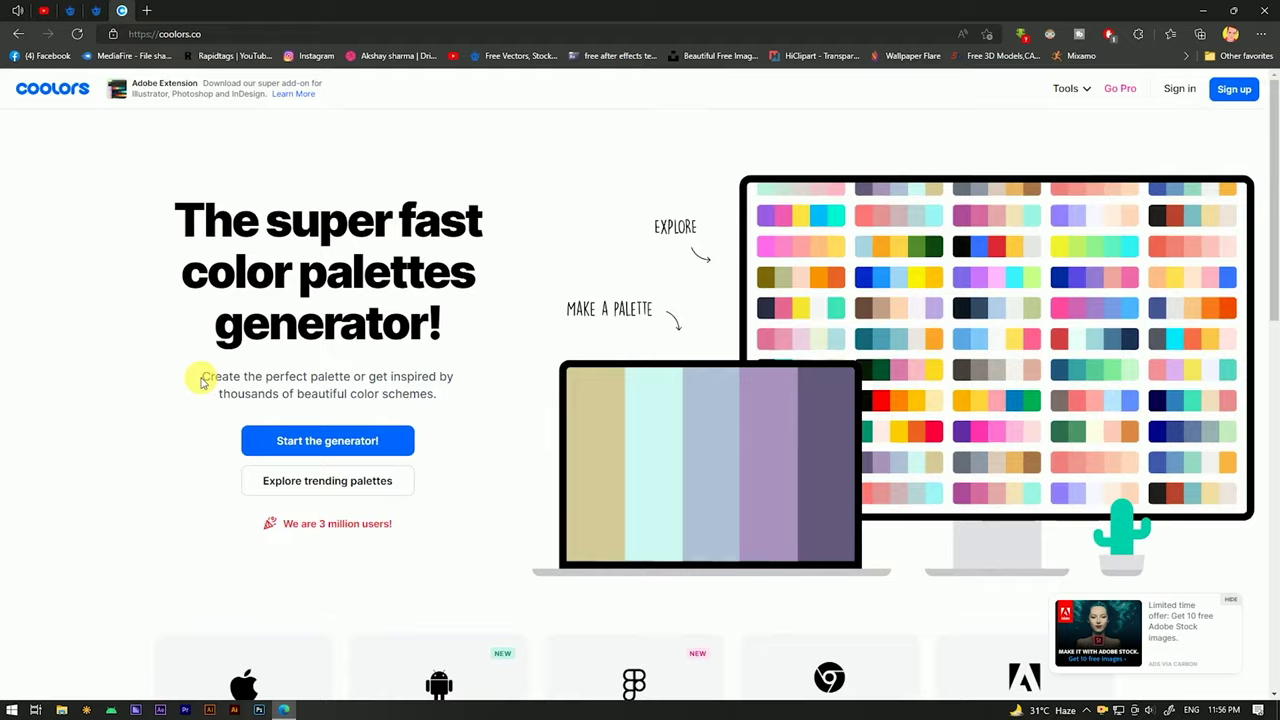
{"action": "scroll", "coordinate": [420, 380], "scroll_direction": "down", "scroll_amount": 4}
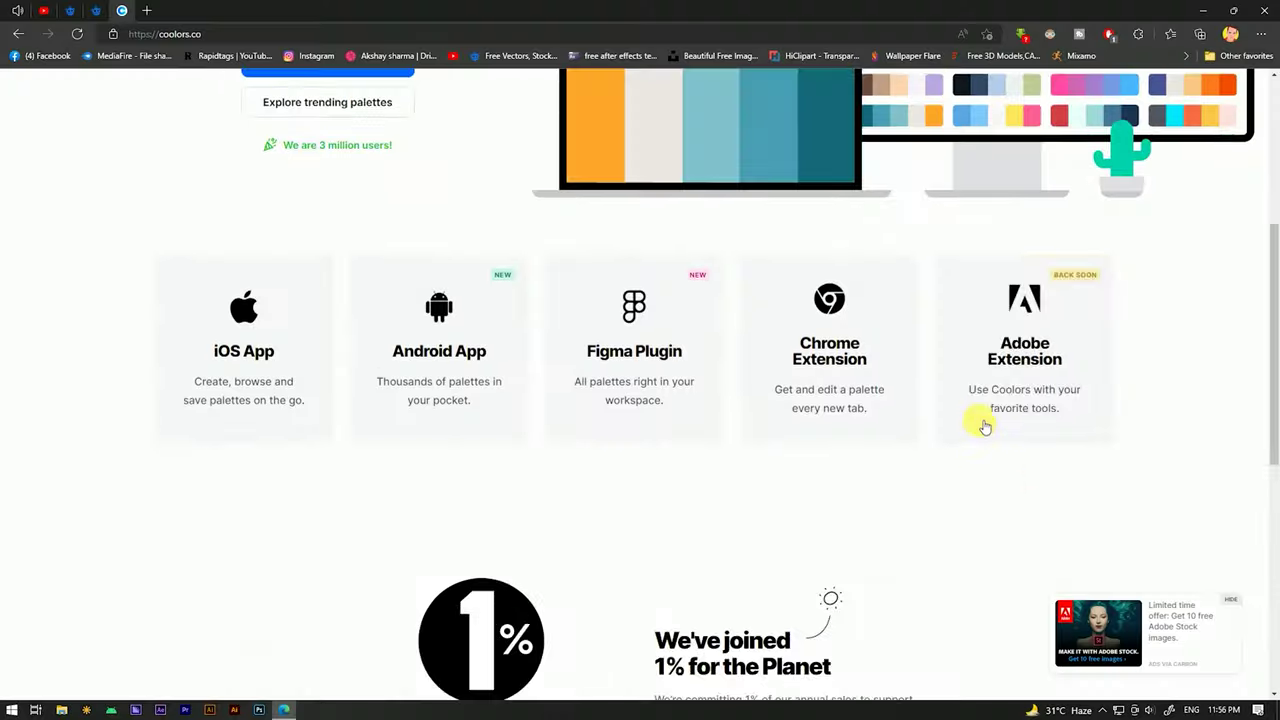
{"action": "scroll", "coordinate": [971, 414], "scroll_direction": "up", "scroll_amount": 5}
{"action": "mouse_move", "coordinate": [1064, 88]}
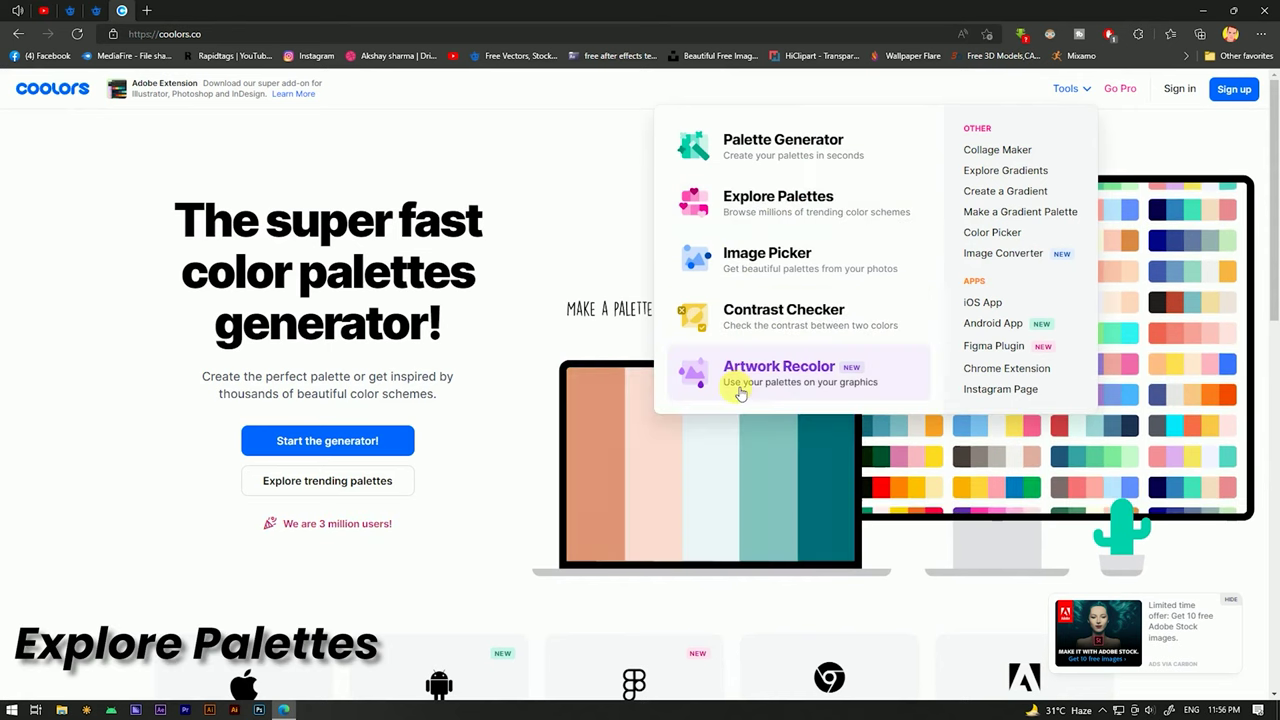
Step: Open Explore Palettes from Tools in a new tab and switch to it
{"action": "left_click", "coordinate": [788, 207]}
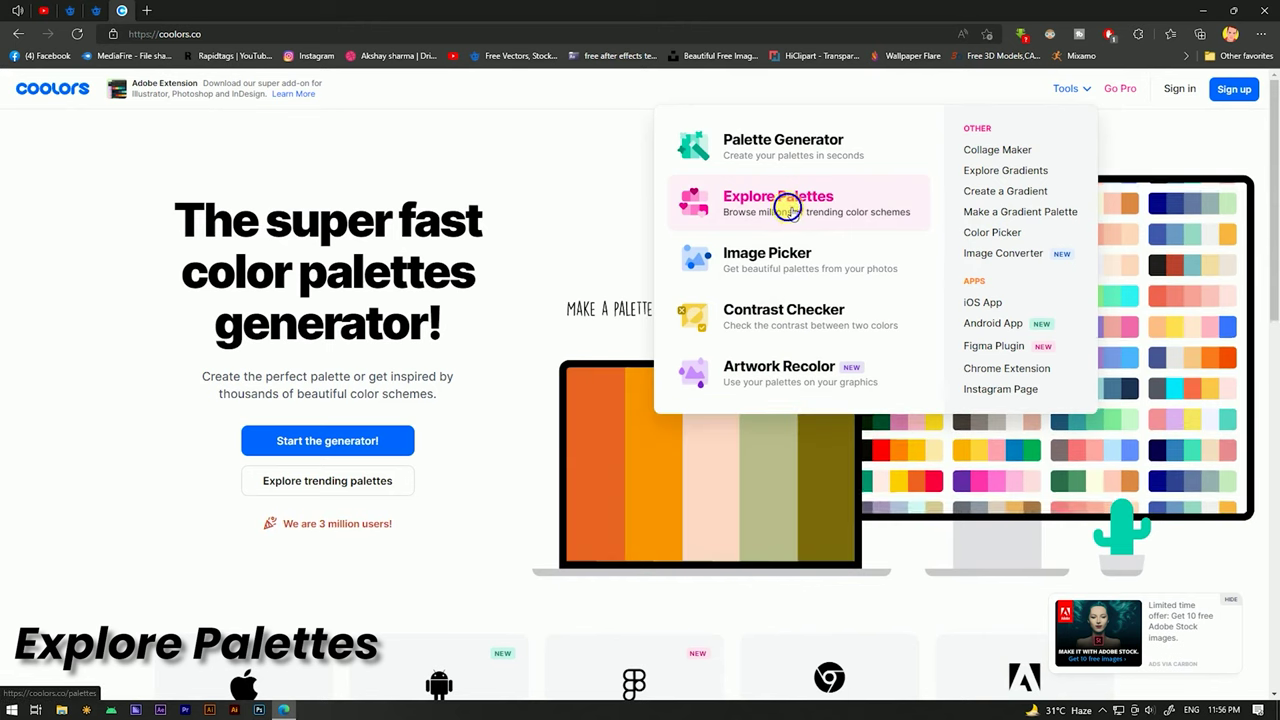
{"action": "left_click", "coordinate": [830, 142]}
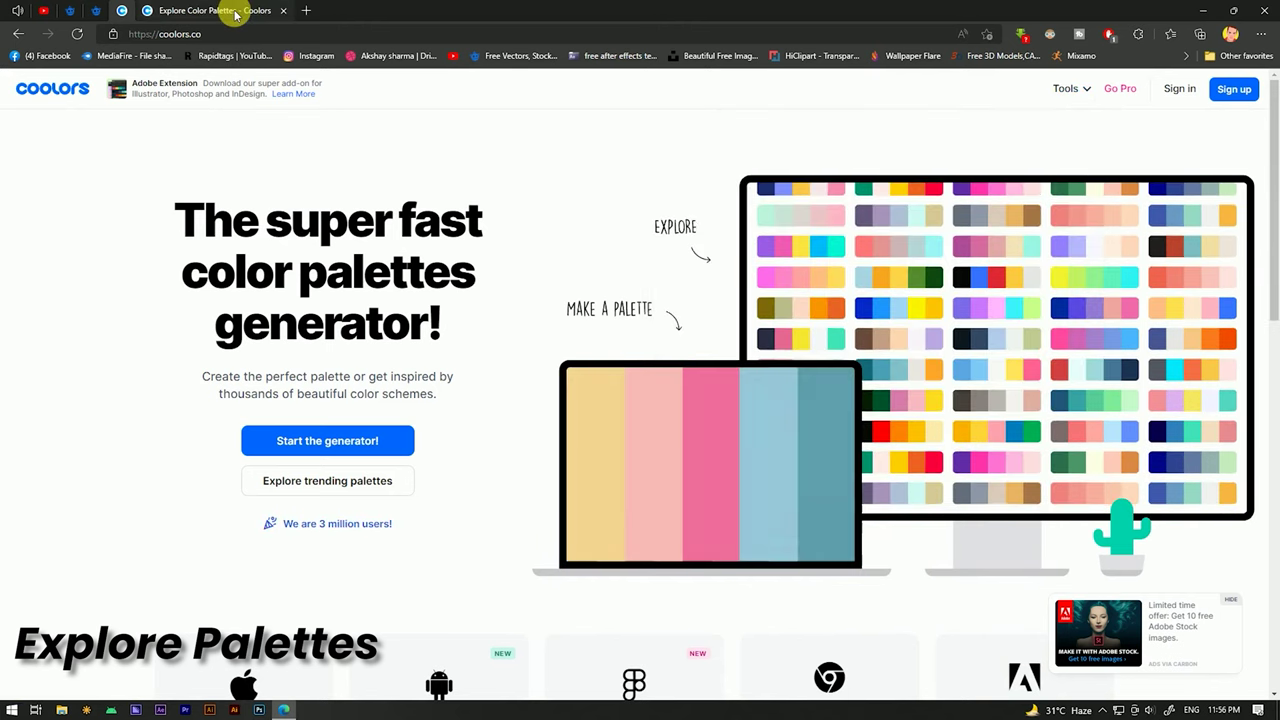
{"action": "left_click", "coordinate": [236, 14]}
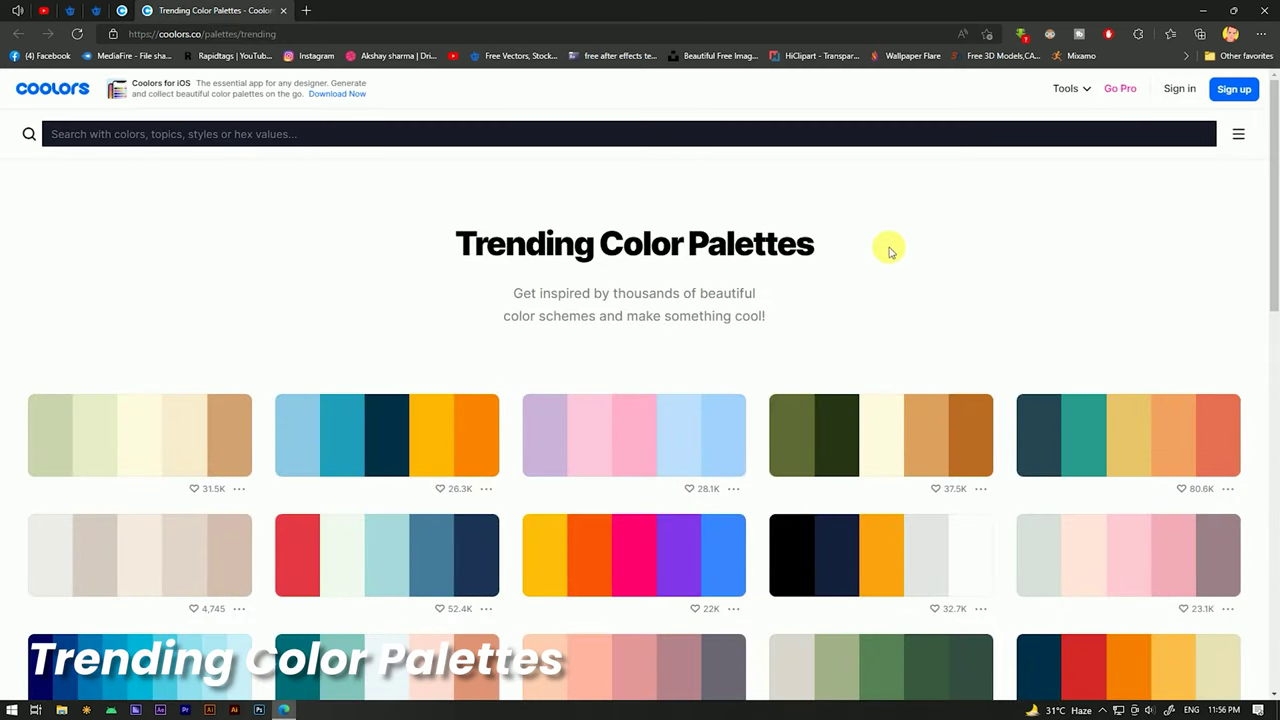
Step: Copy two swatch colours from the first trending palette to the clipboard
{"action": "scroll", "coordinate": [633, 262], "scroll_direction": "down", "scroll_amount": 2}
{"action": "scroll", "coordinate": [634, 260], "scroll_direction": "down", "scroll_amount": 1}
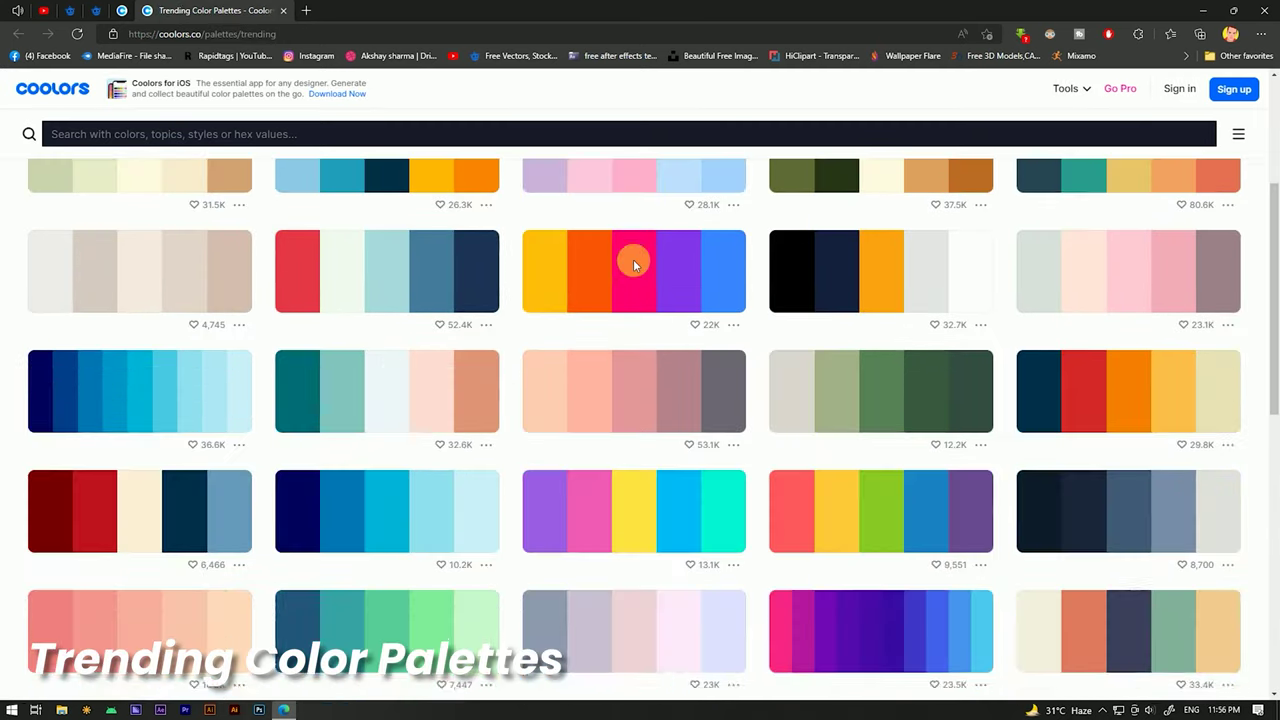
{"action": "scroll", "coordinate": [366, 366], "scroll_direction": "up", "scroll_amount": 3}
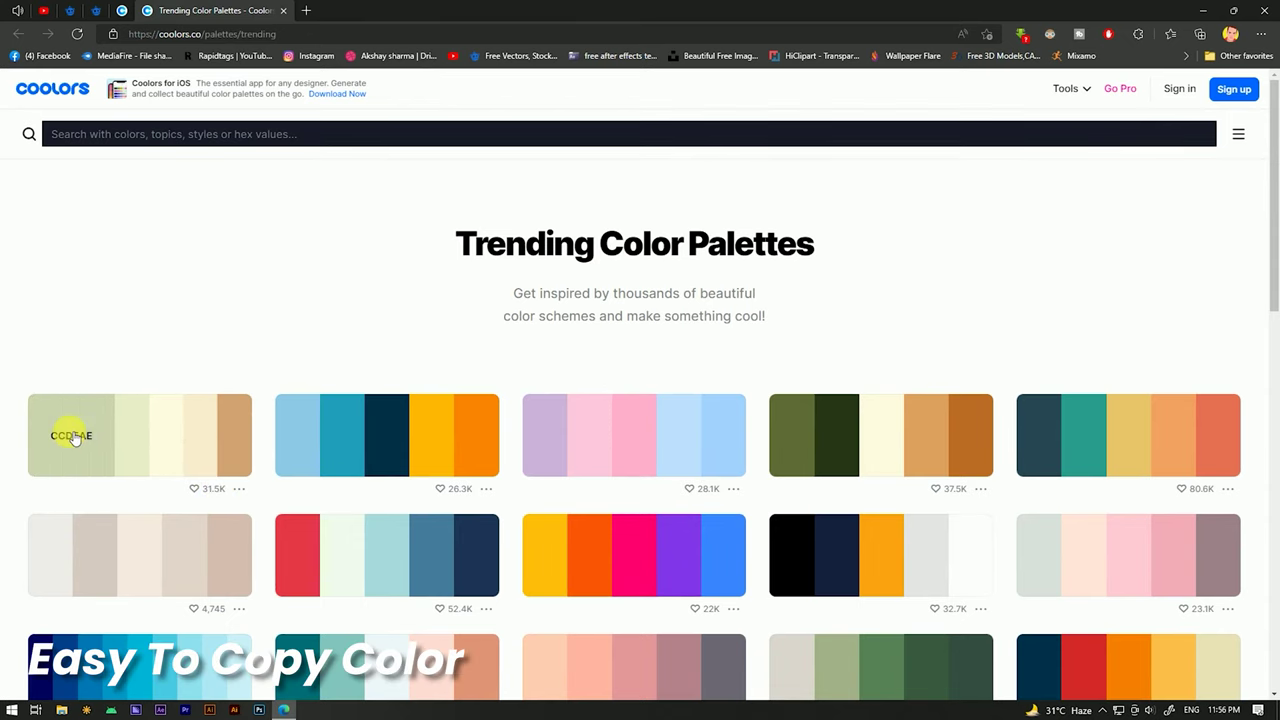
{"action": "left_click", "coordinate": [72, 436]}
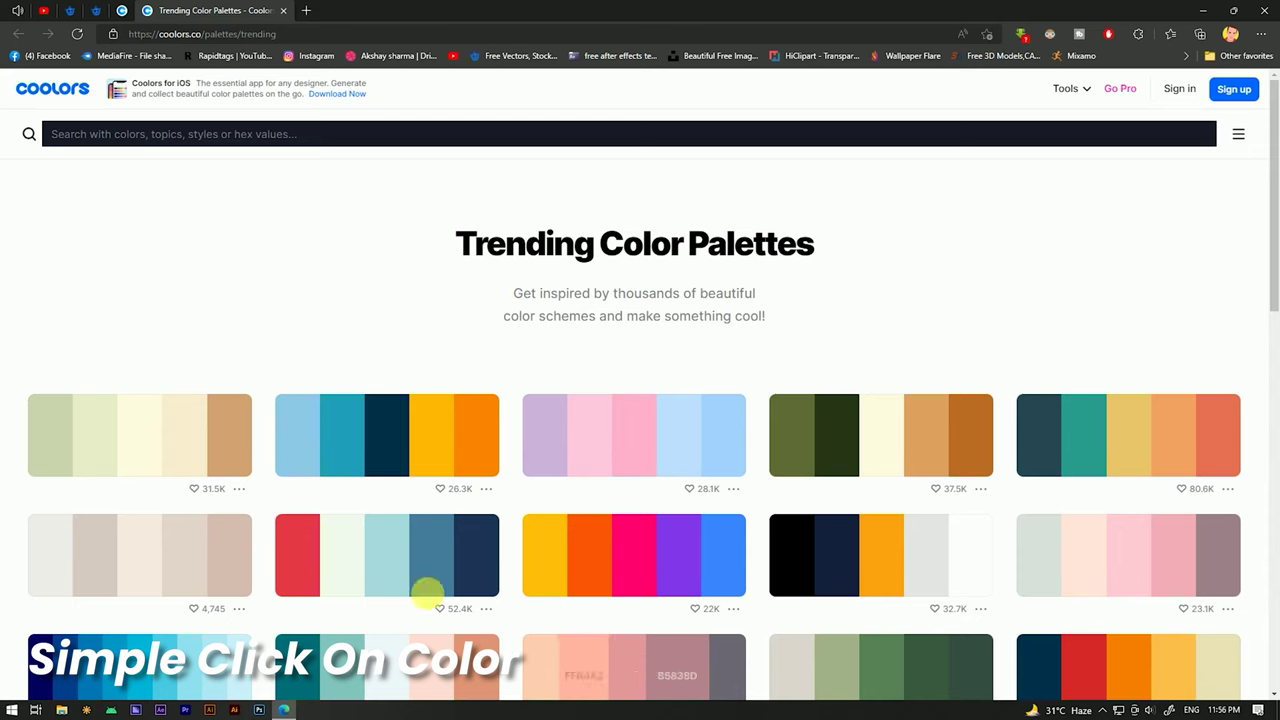
{"action": "left_click", "coordinate": [122, 438]}
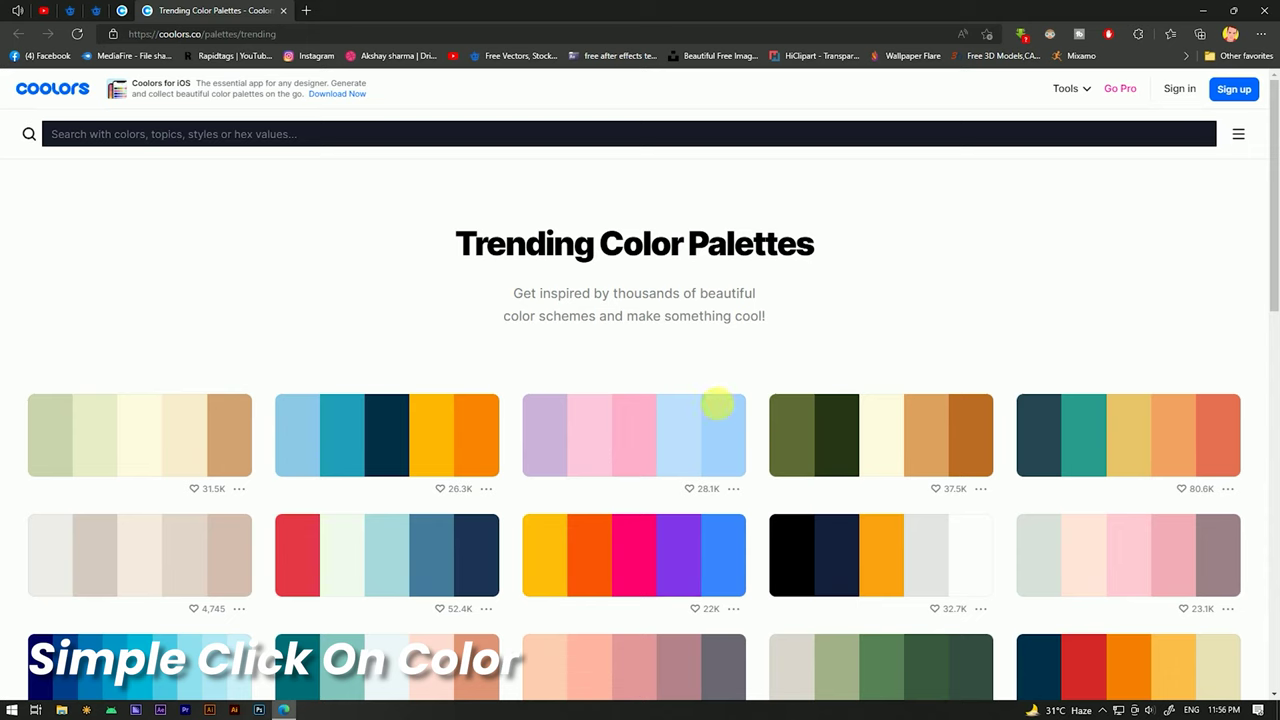
Step: Scroll further down the trending palettes, then show the palette filter options
{"action": "scroll", "coordinate": [851, 391], "scroll_direction": "down", "scroll_amount": 6}
{"action": "scroll", "coordinate": [863, 391], "scroll_direction": "down", "scroll_amount": 5}
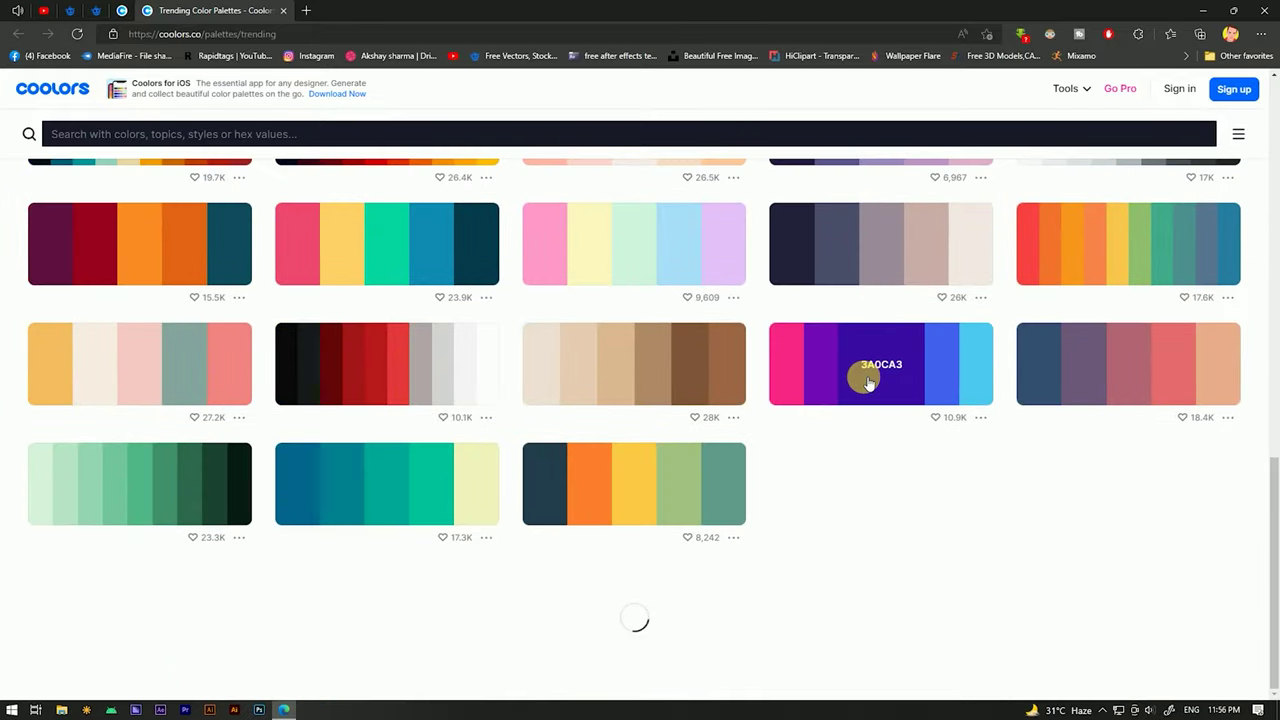
{"action": "scroll", "coordinate": [866, 381], "scroll_direction": "down", "scroll_amount": 6}
{"action": "scroll", "coordinate": [866, 380], "scroll_direction": "down", "scroll_amount": 5}
{"action": "scroll", "coordinate": [860, 372], "scroll_direction": "down", "scroll_amount": 3}
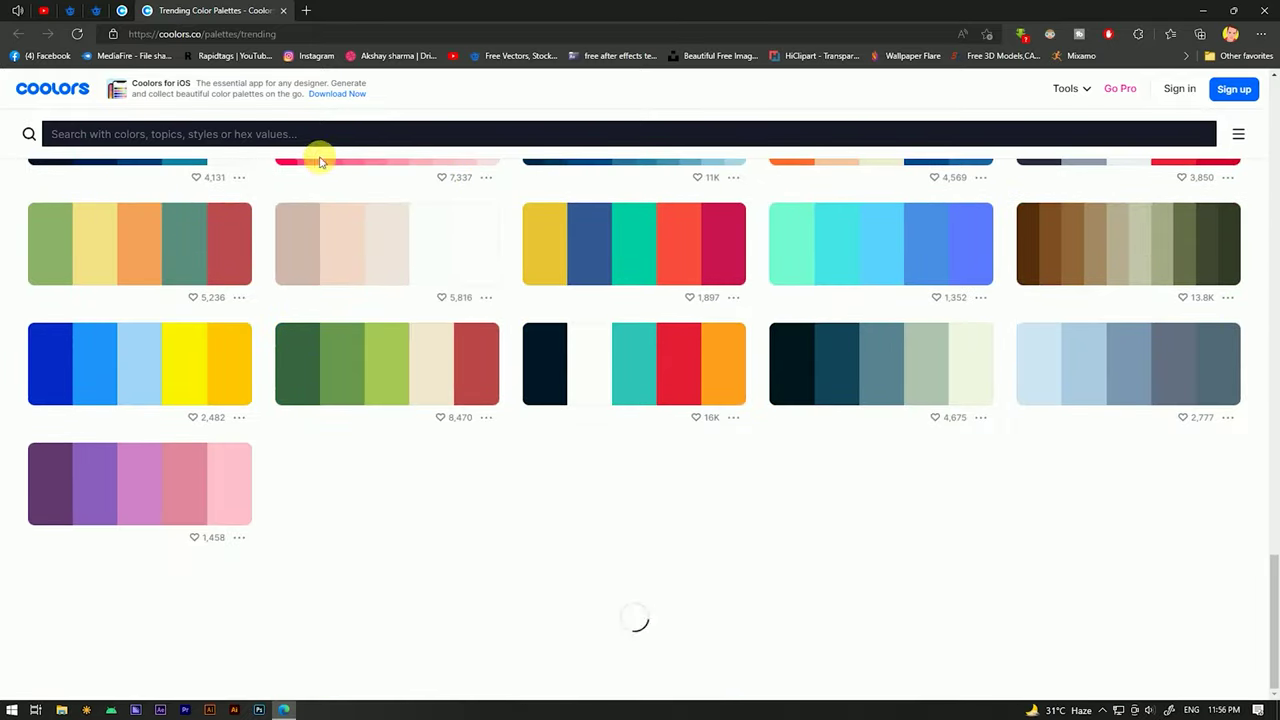
{"action": "left_click", "coordinate": [282, 143]}
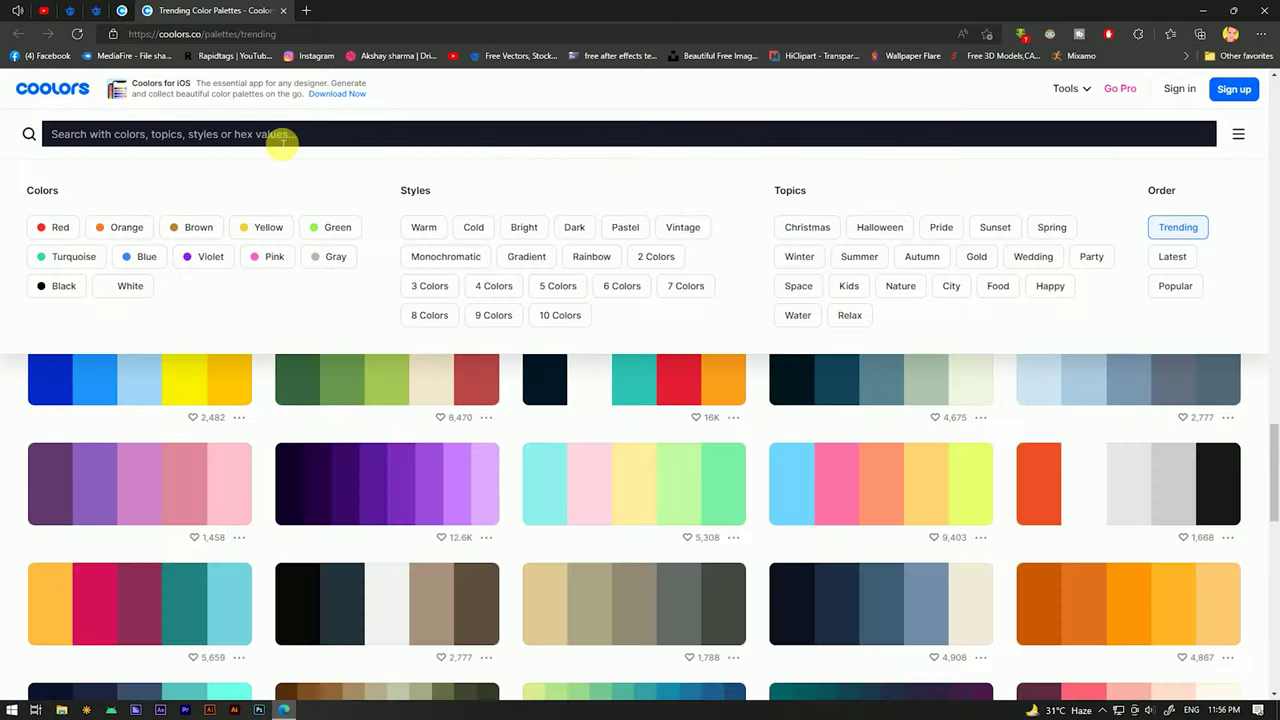
Step: Filter palettes by the Night tag, dropping Turquoise, and order them by Trending
{"action": "left_click", "coordinate": [71, 260]}
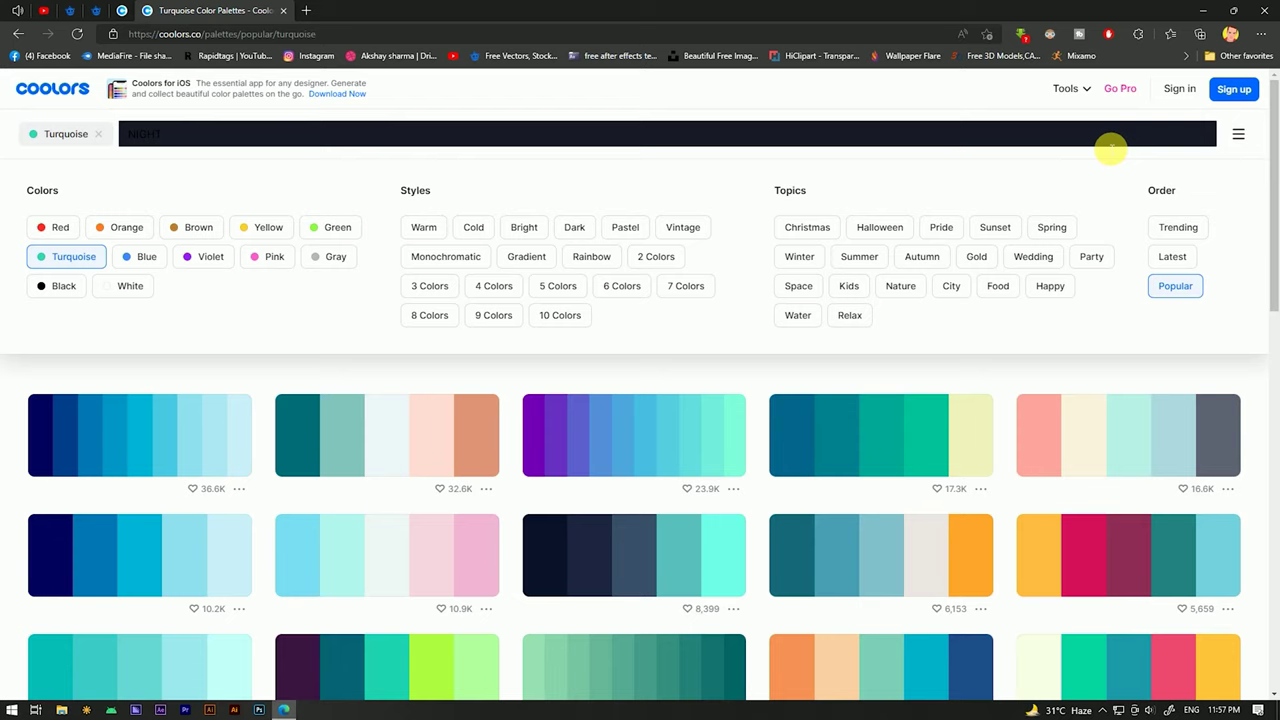
{"action": "key", "text": "Return"}
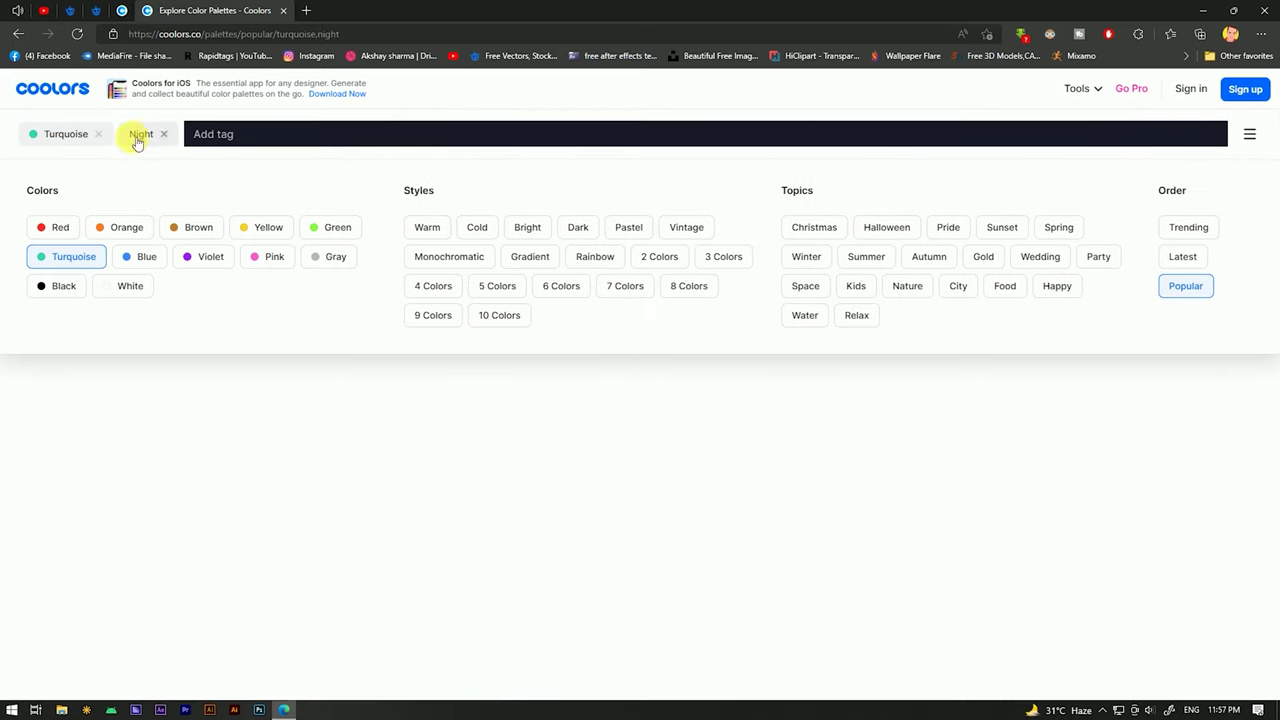
{"action": "left_click", "coordinate": [99, 134]}
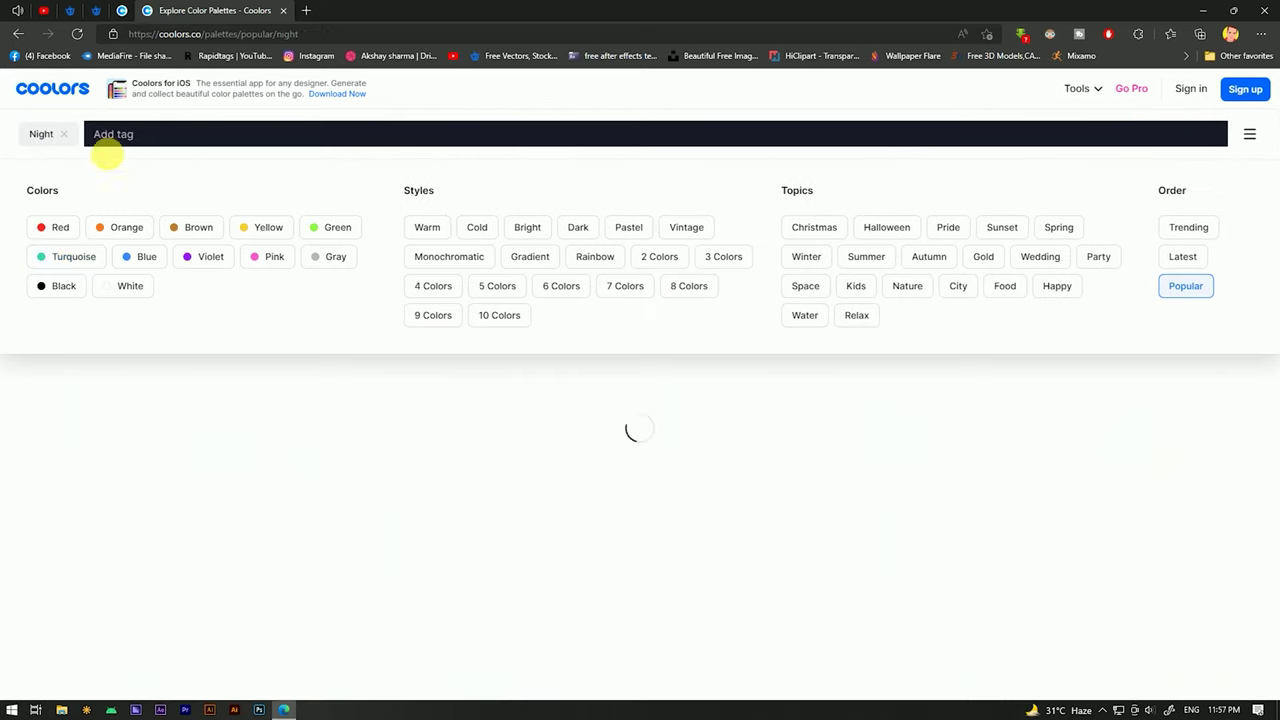
{"action": "scroll", "coordinate": [616, 432], "scroll_direction": "down", "scroll_amount": 1}
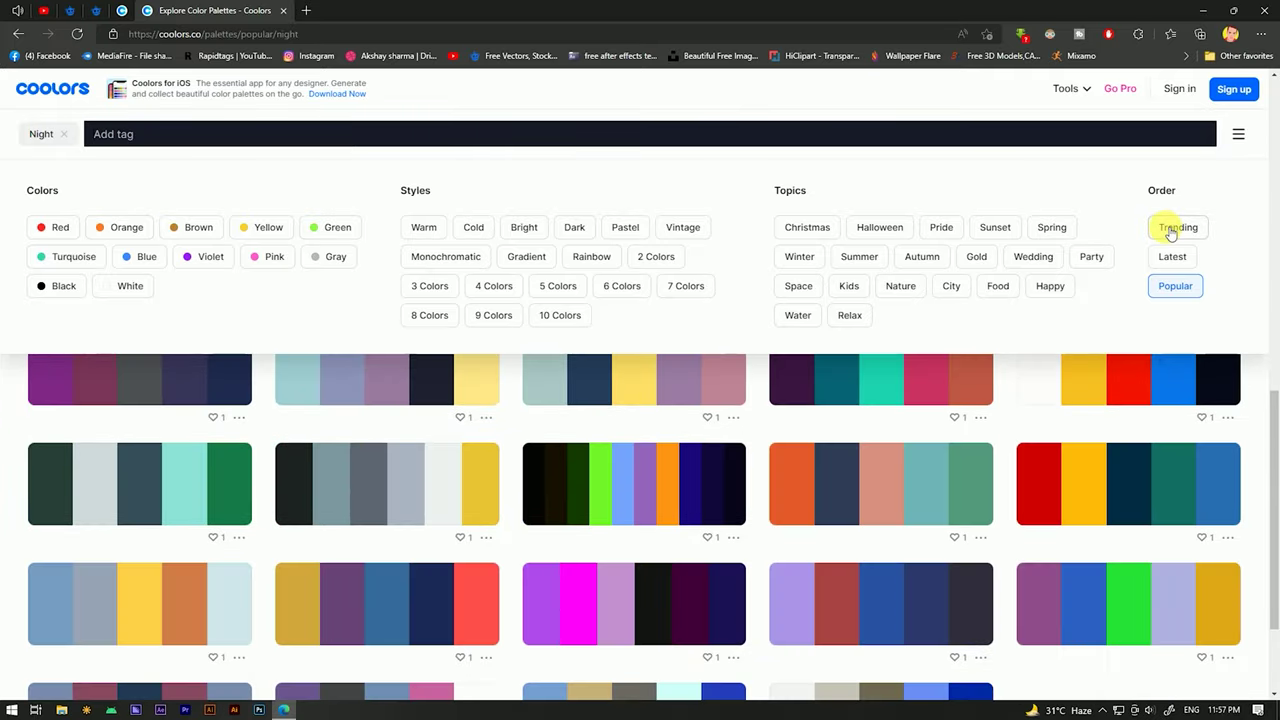
{"action": "left_click", "coordinate": [1171, 229]}
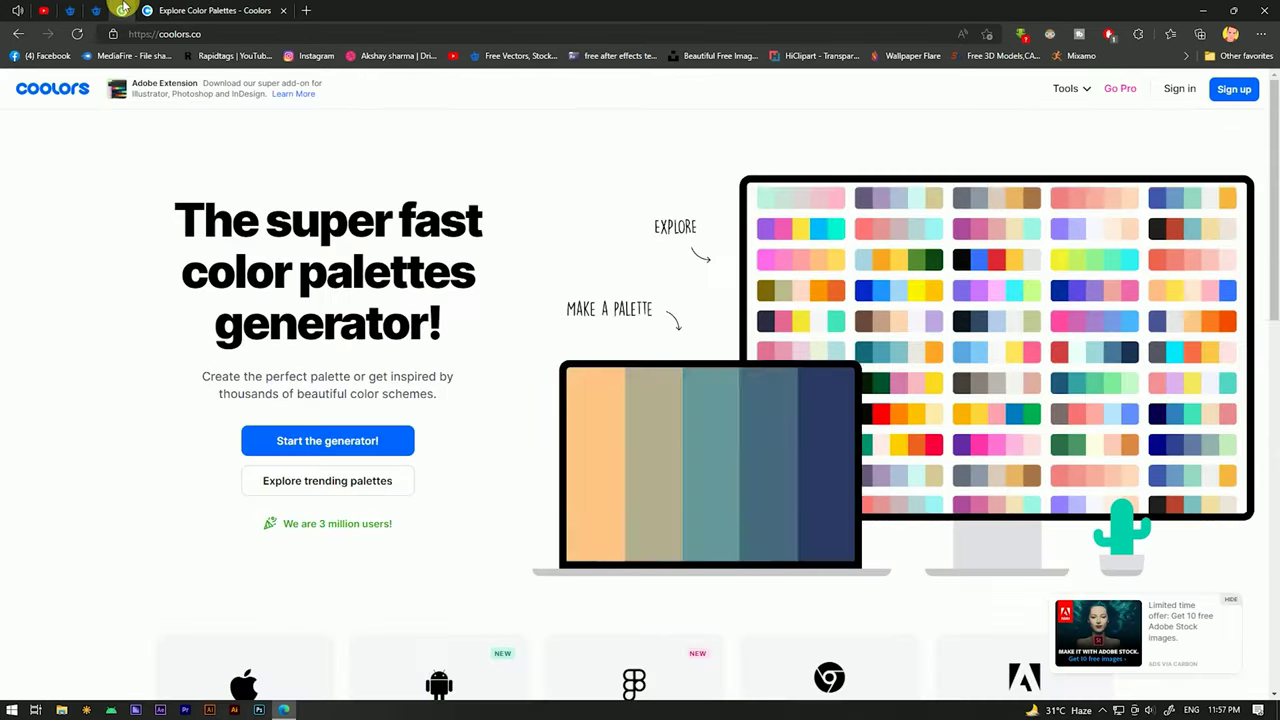
Step: Launch the Palette Generator (palette 3A405A to 685044) and close the Hello welcome prompt
{"action": "mouse_move", "coordinate": [1084, 90]}
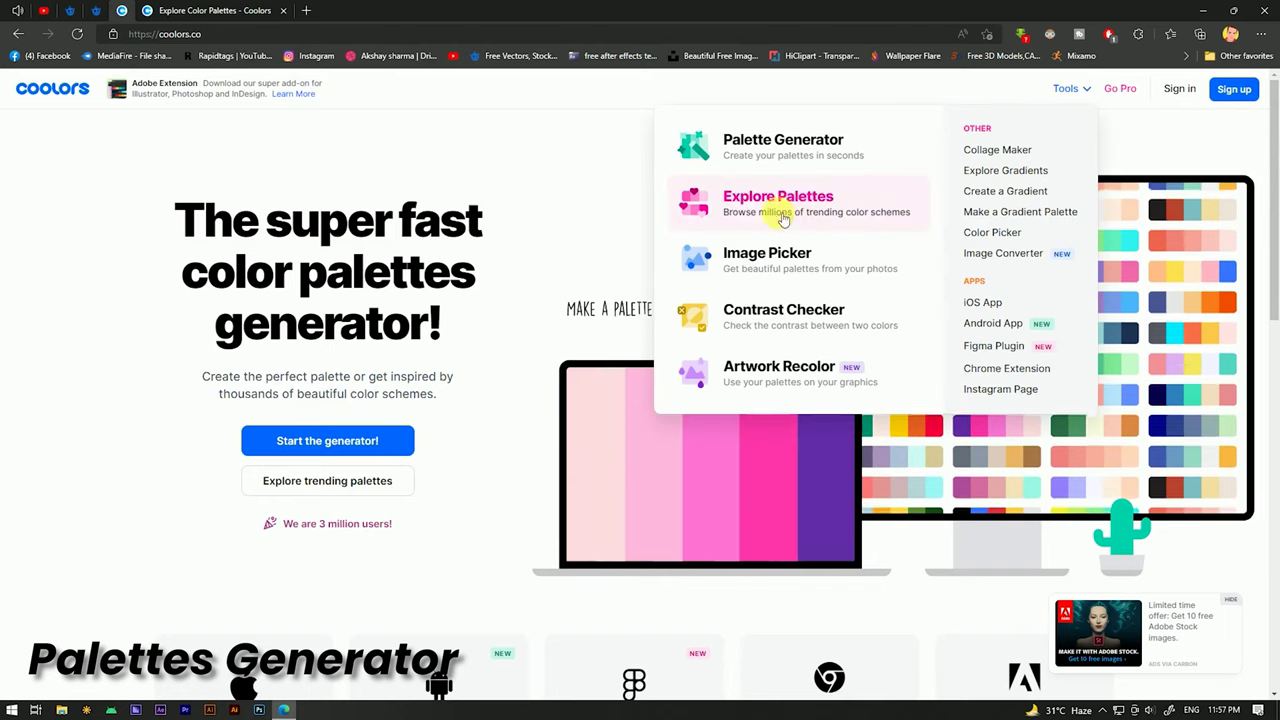
{"action": "left_click", "coordinate": [745, 147]}
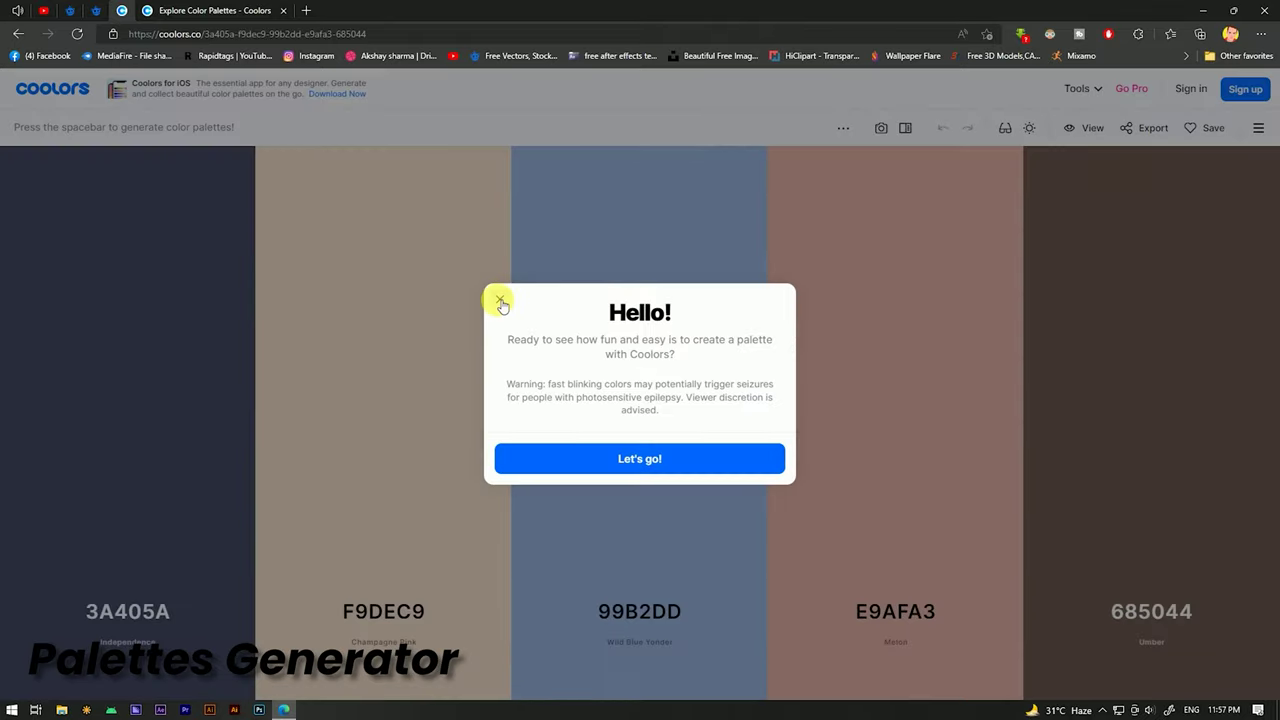
{"action": "left_click", "coordinate": [501, 304]}
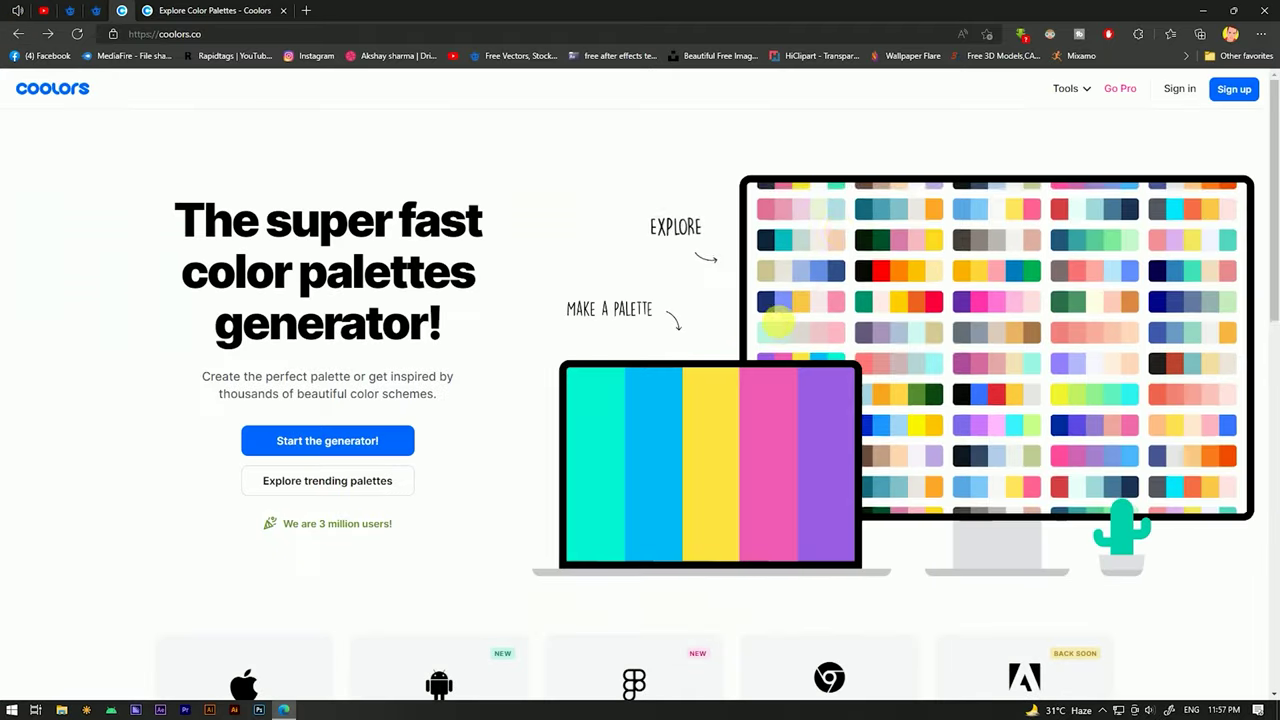
Step: Open the Image Picker from Tools in a new tab and switch to it
{"action": "mouse_move", "coordinate": [1066, 88]}
{"action": "right_click", "coordinate": [765, 262]}
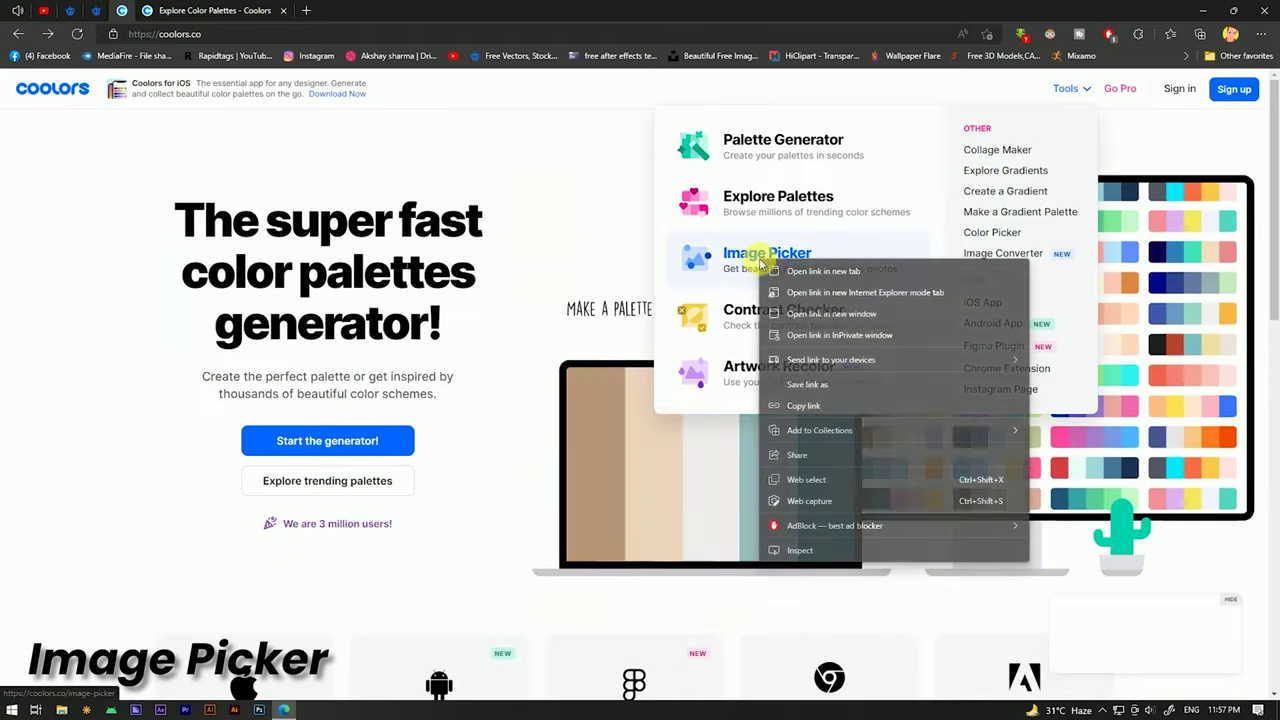
{"action": "left_click", "coordinate": [776, 271]}
{"action": "left_click", "coordinate": [343, 10]}
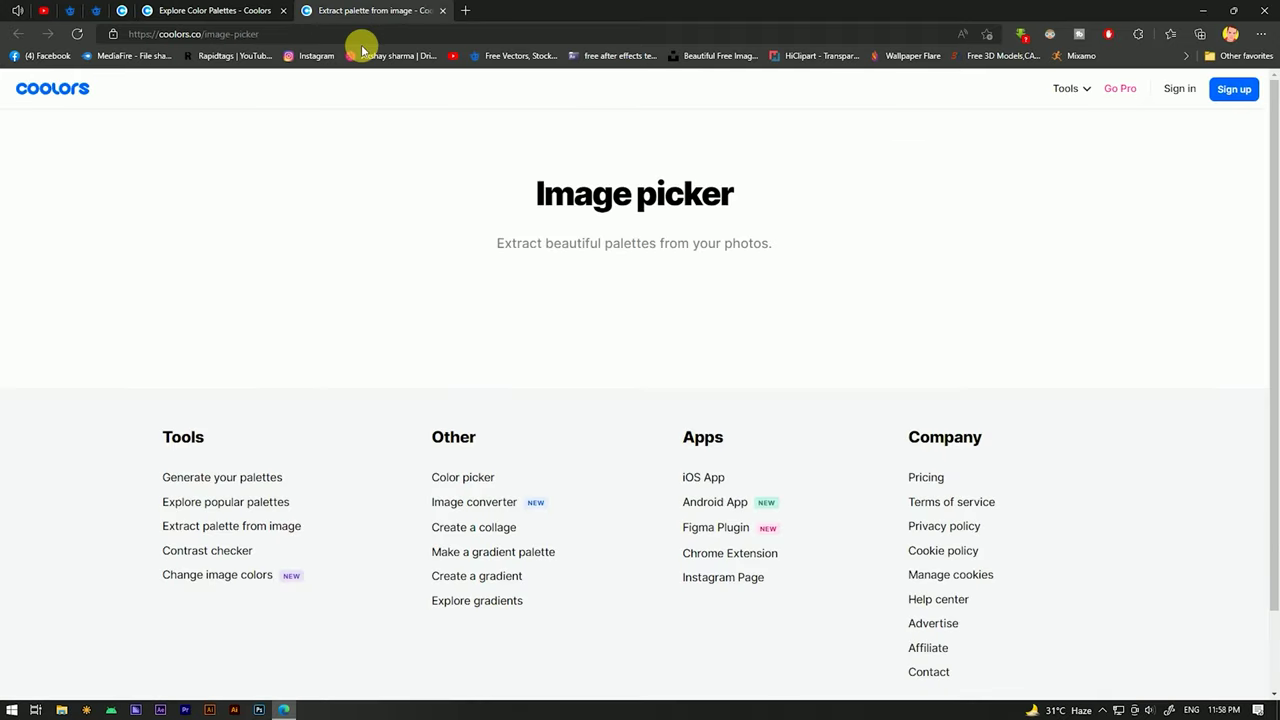
{"action": "scroll", "coordinate": [595, 285], "scroll_direction": "down", "scroll_amount": 2}
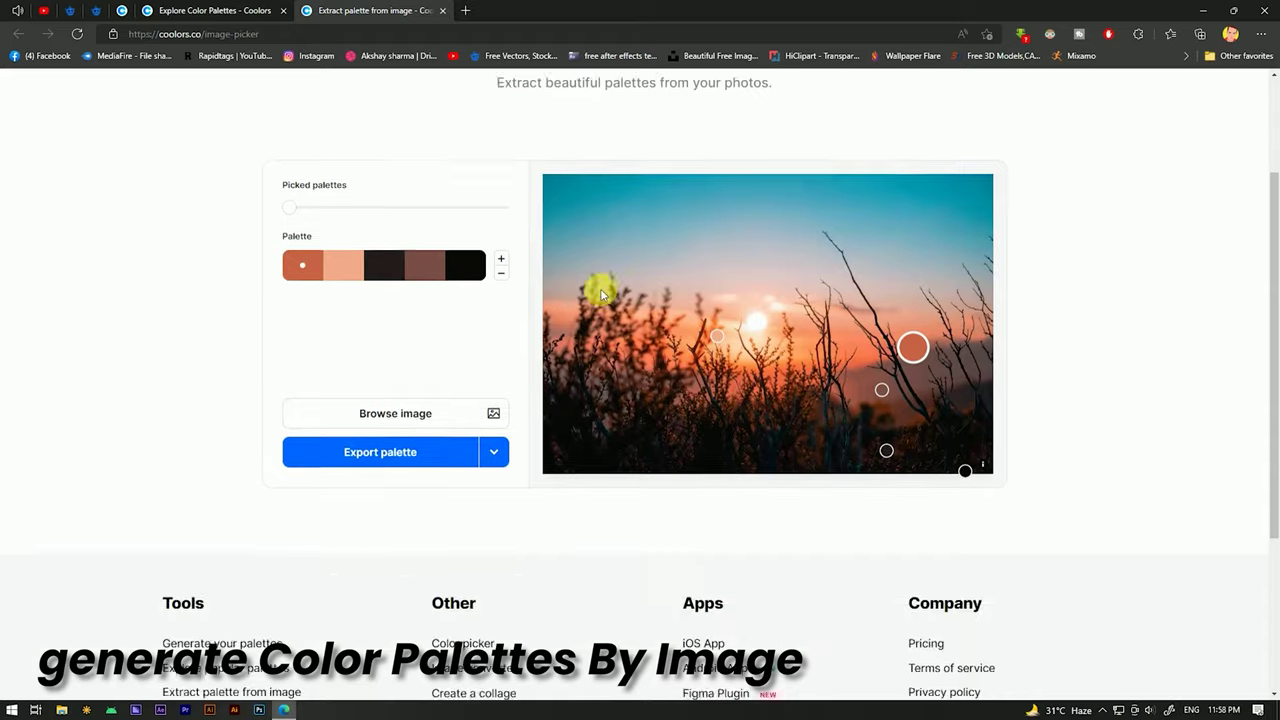
Step: Upload the young woman photo from Downloads to extract its five-colour palette
{"action": "left_click", "coordinate": [438, 385]}
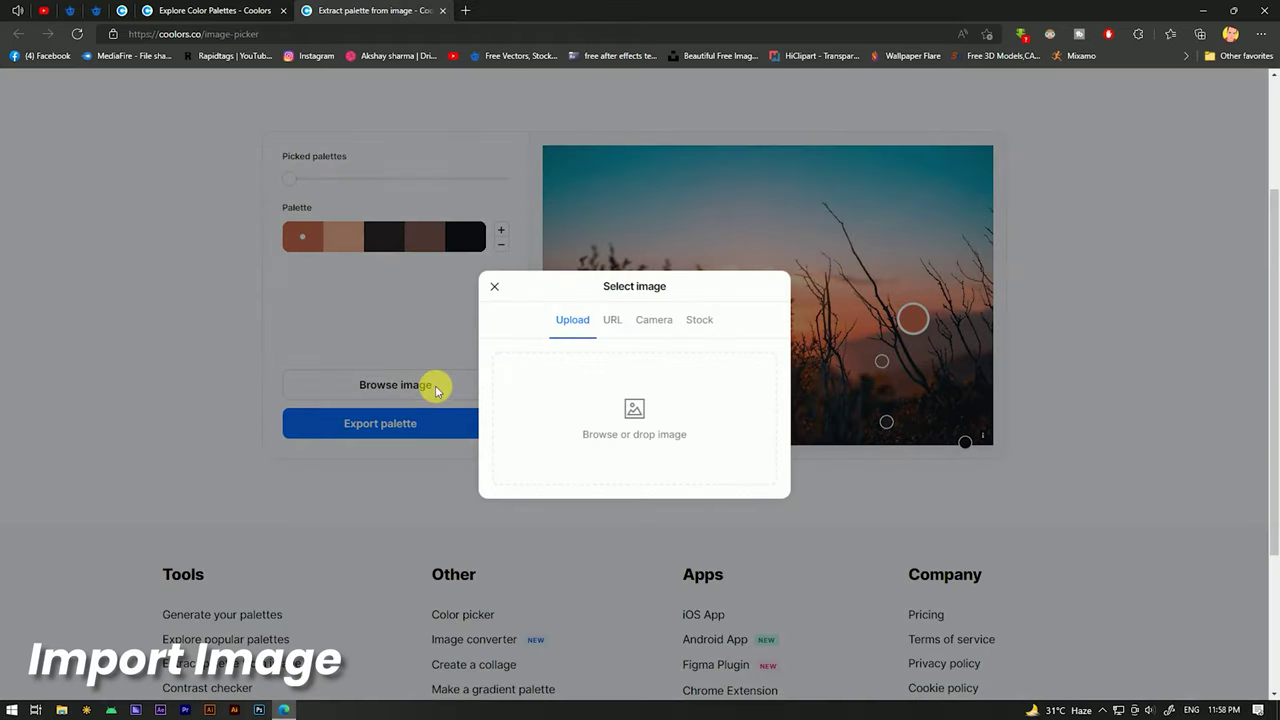
{"action": "left_click", "coordinate": [622, 416]}
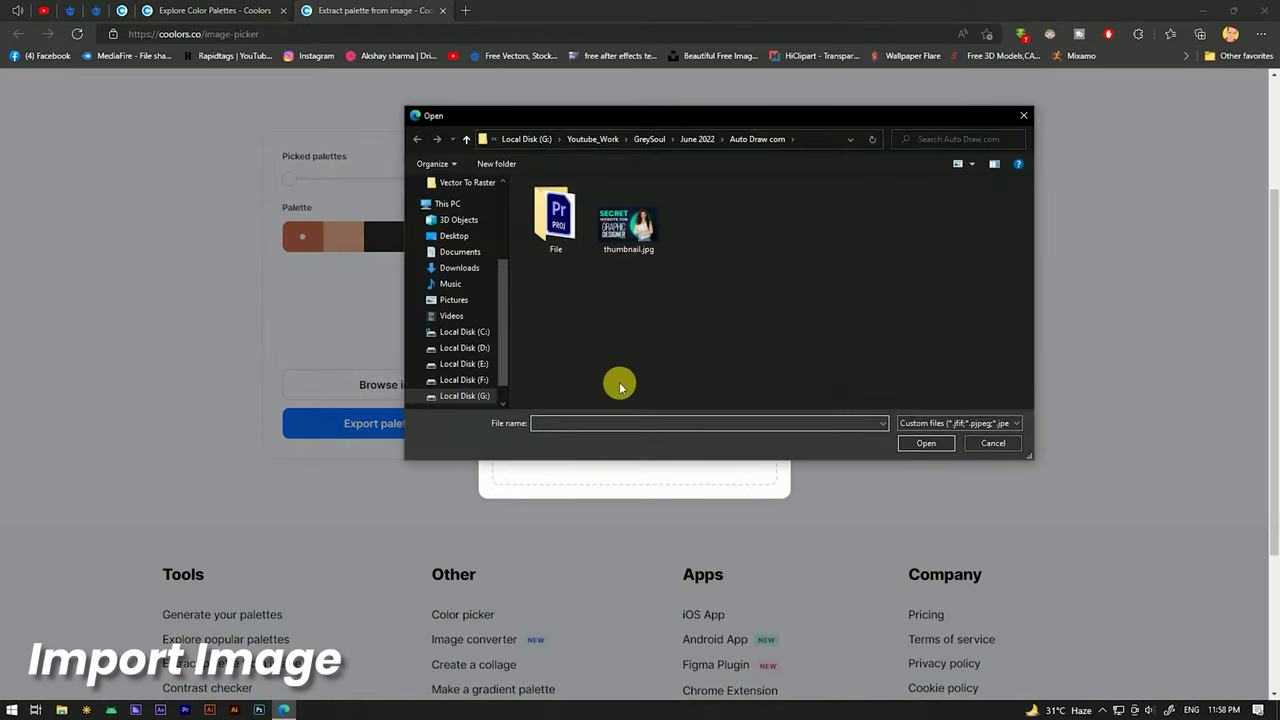
{"action": "left_click", "coordinate": [462, 270]}
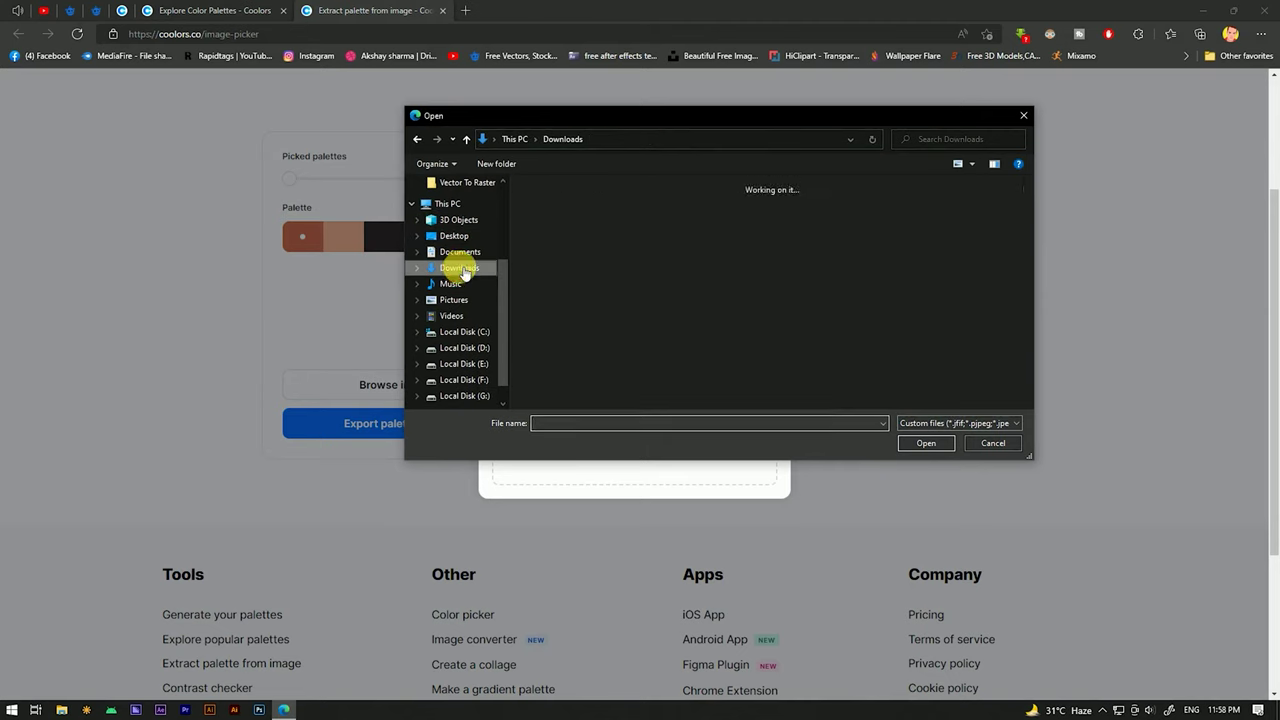
{"action": "left_click", "coordinate": [557, 252]}
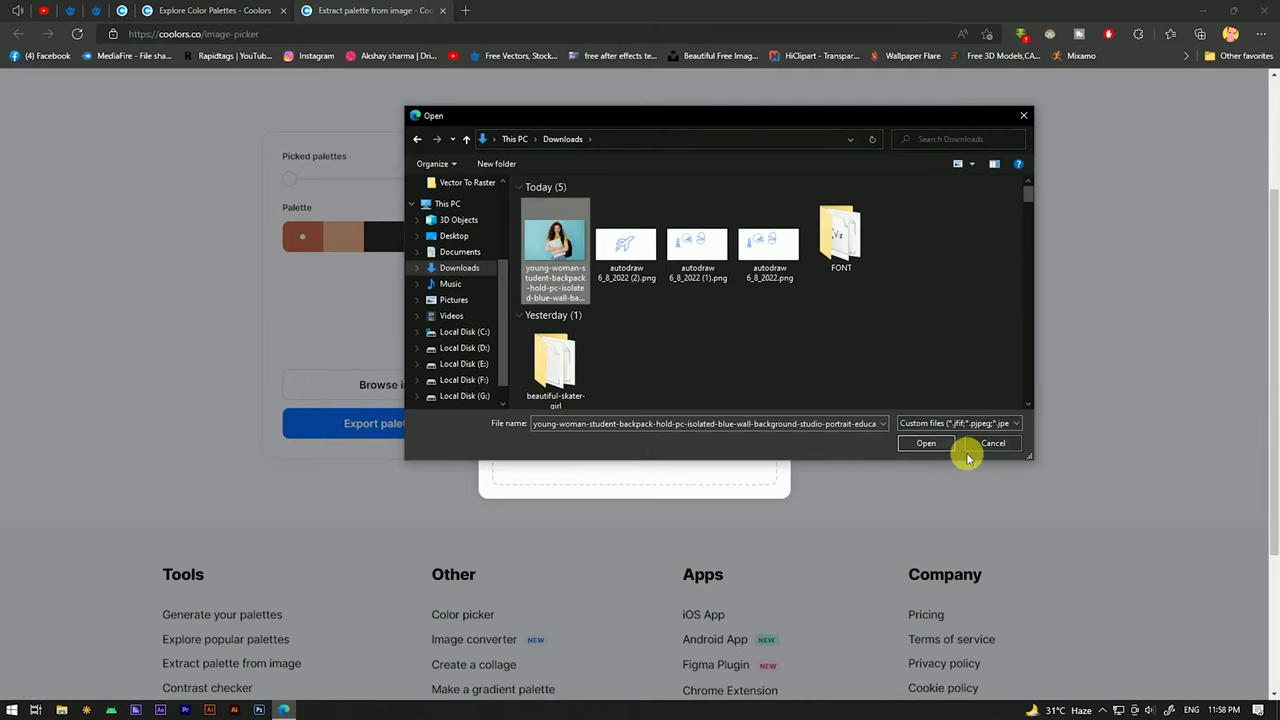
{"action": "left_click", "coordinate": [930, 443]}
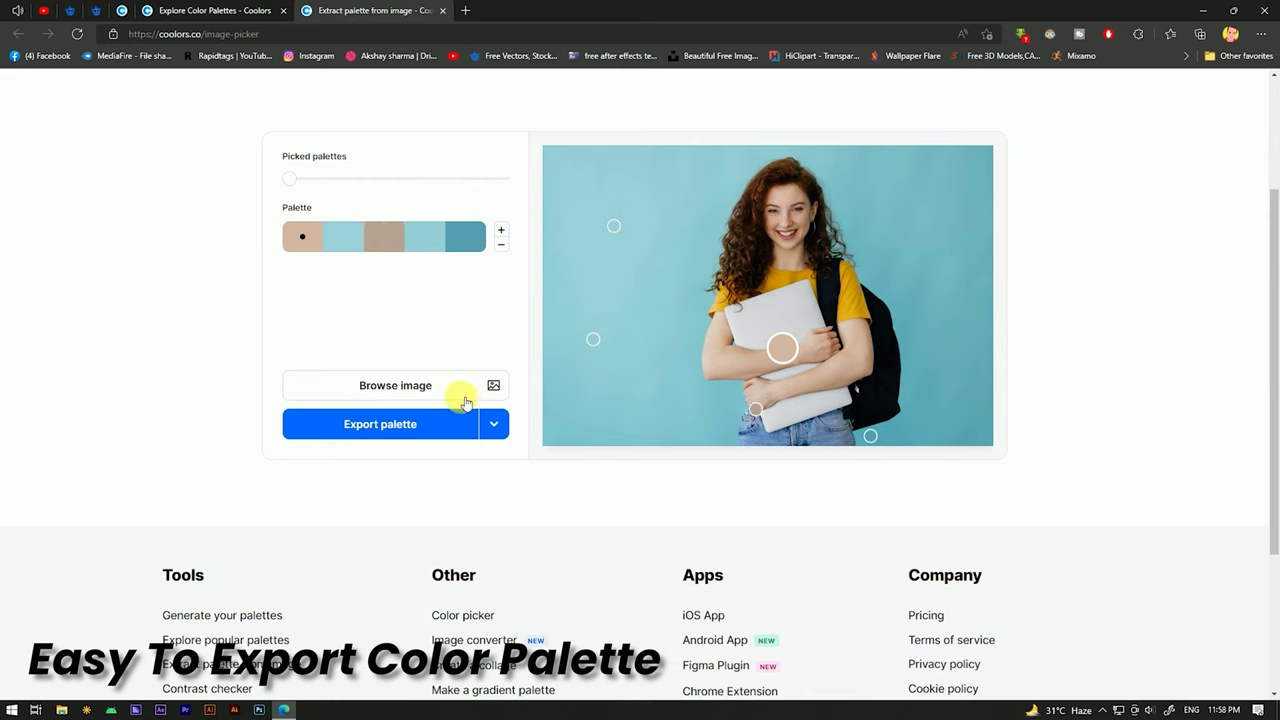
Step: Set up an image export of the photo's palette titled GIRL in HEX colour space
{"action": "left_click", "coordinate": [498, 424]}
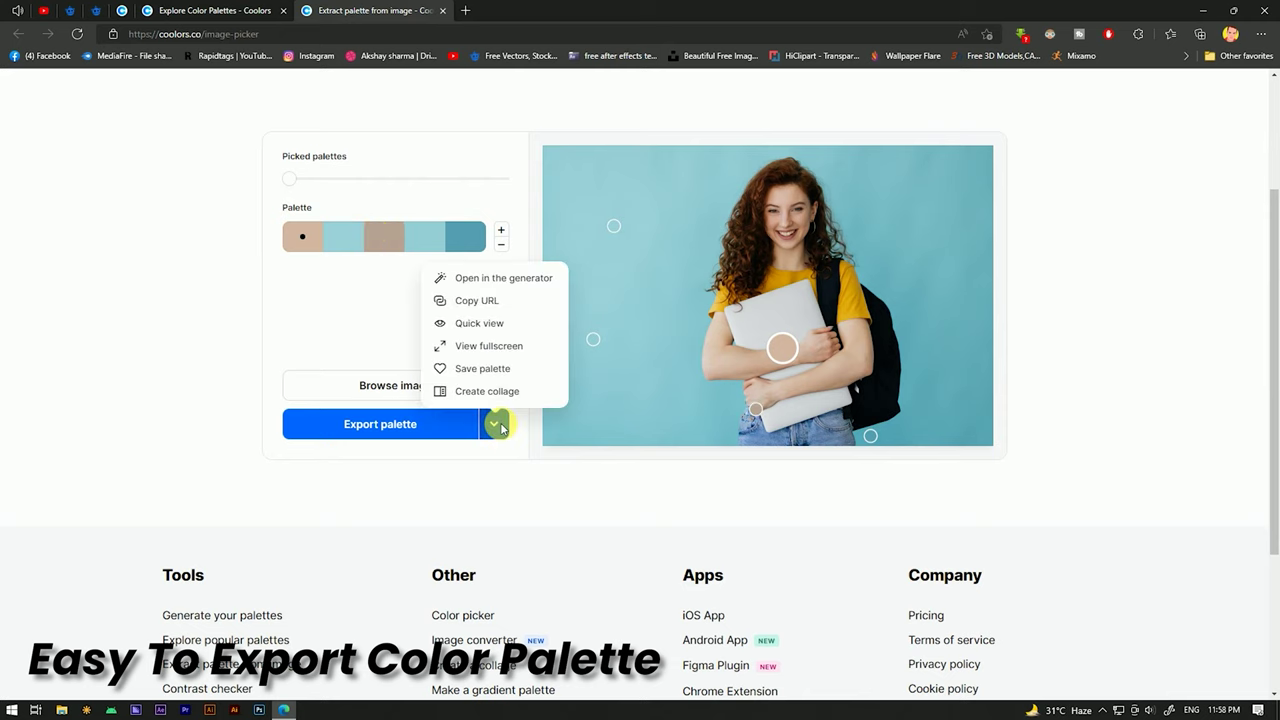
{"action": "left_click", "coordinate": [399, 424]}
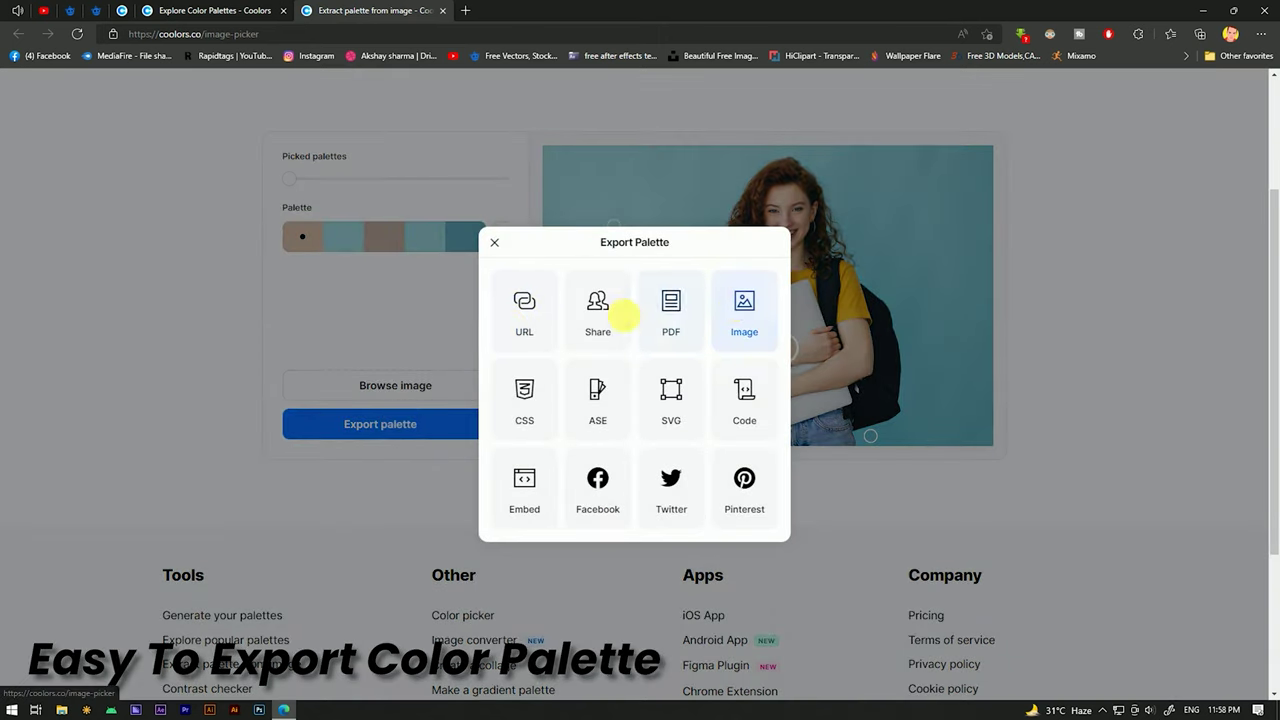
{"action": "left_click", "coordinate": [737, 317]}
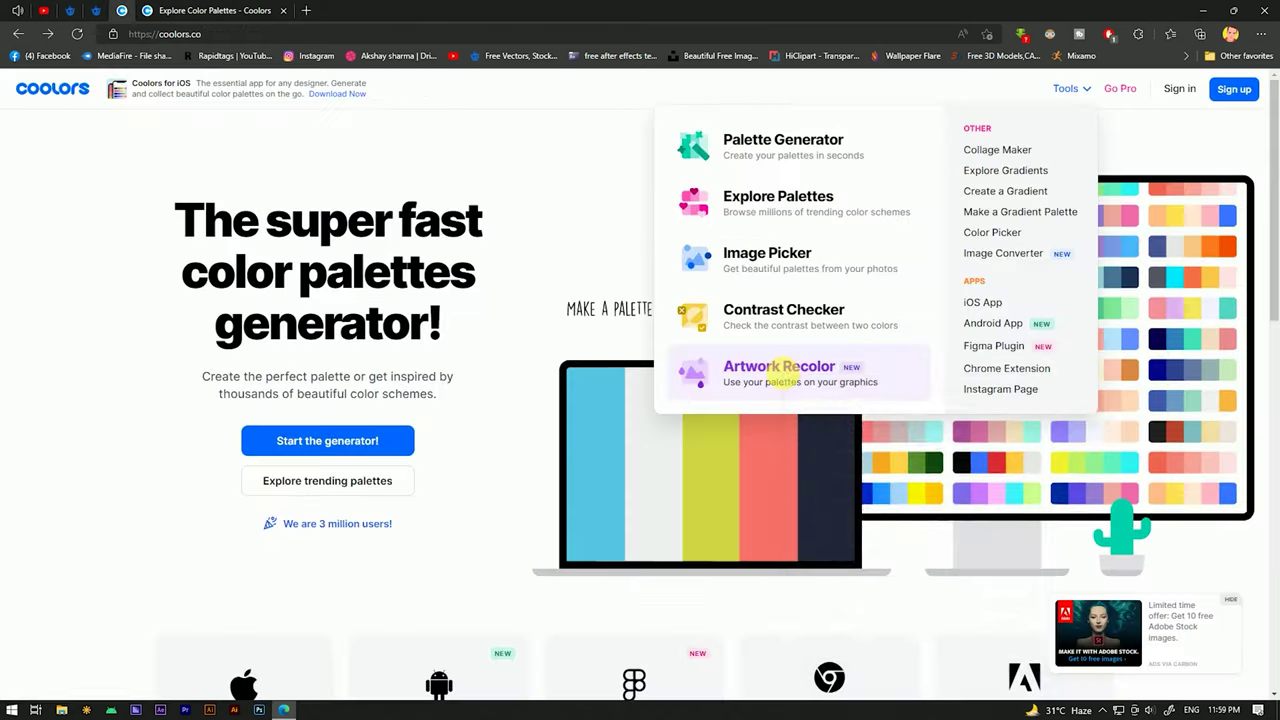
{"action": "right_click", "coordinate": [805, 373]}
Step: Open Artwork Recolor in a new tab and look over the genie illustration
{"action": "left_click", "coordinate": [840, 391]}
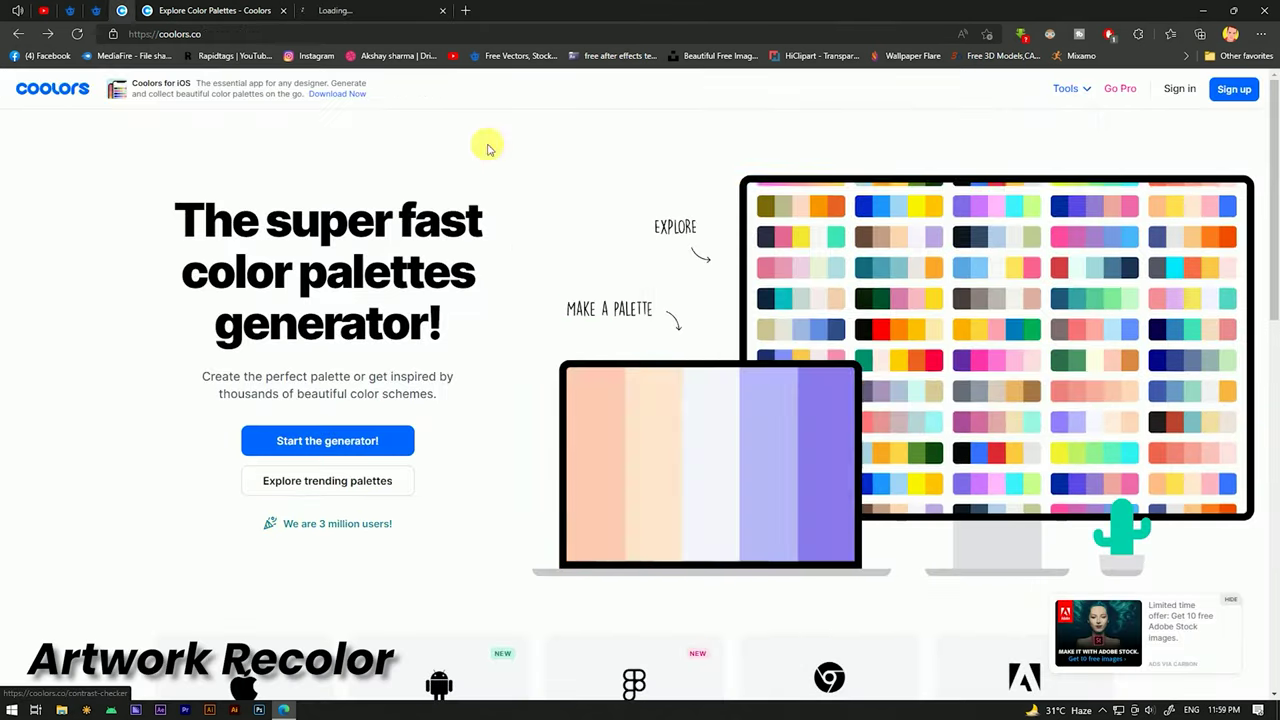
{"action": "left_click", "coordinate": [370, 12]}
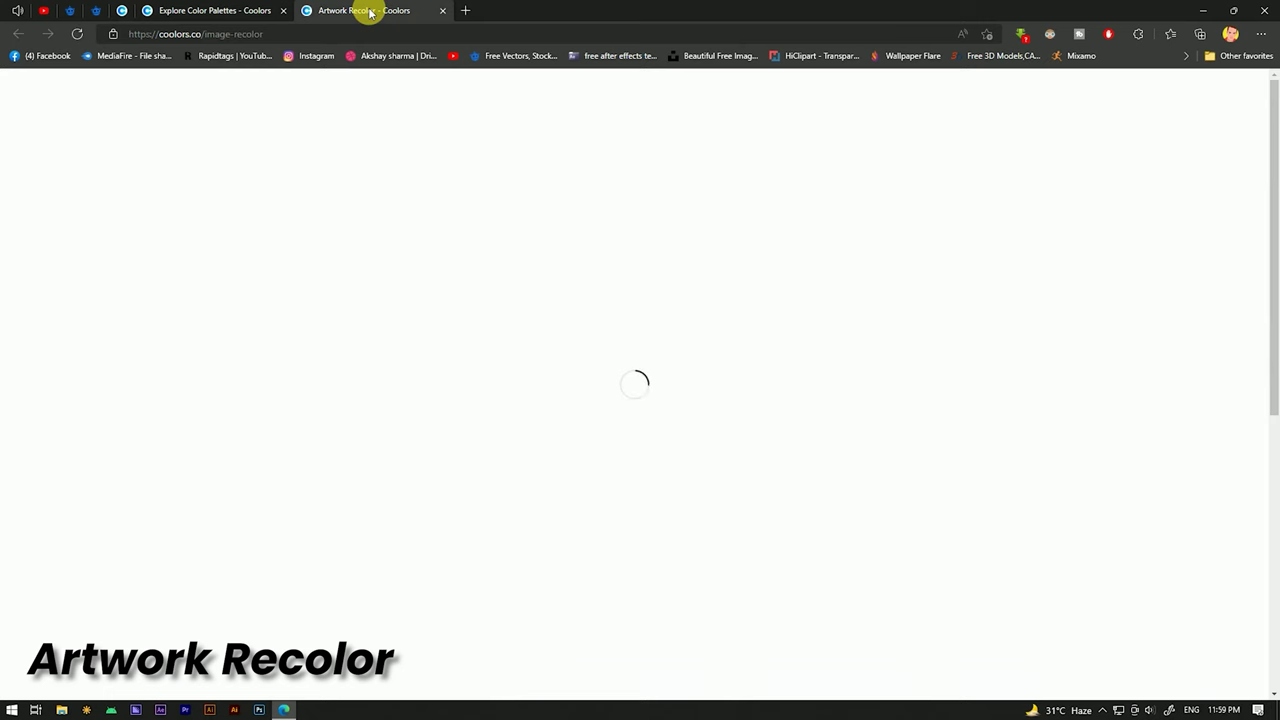
{"action": "scroll", "coordinate": [762, 347], "scroll_direction": "down", "scroll_amount": 1}
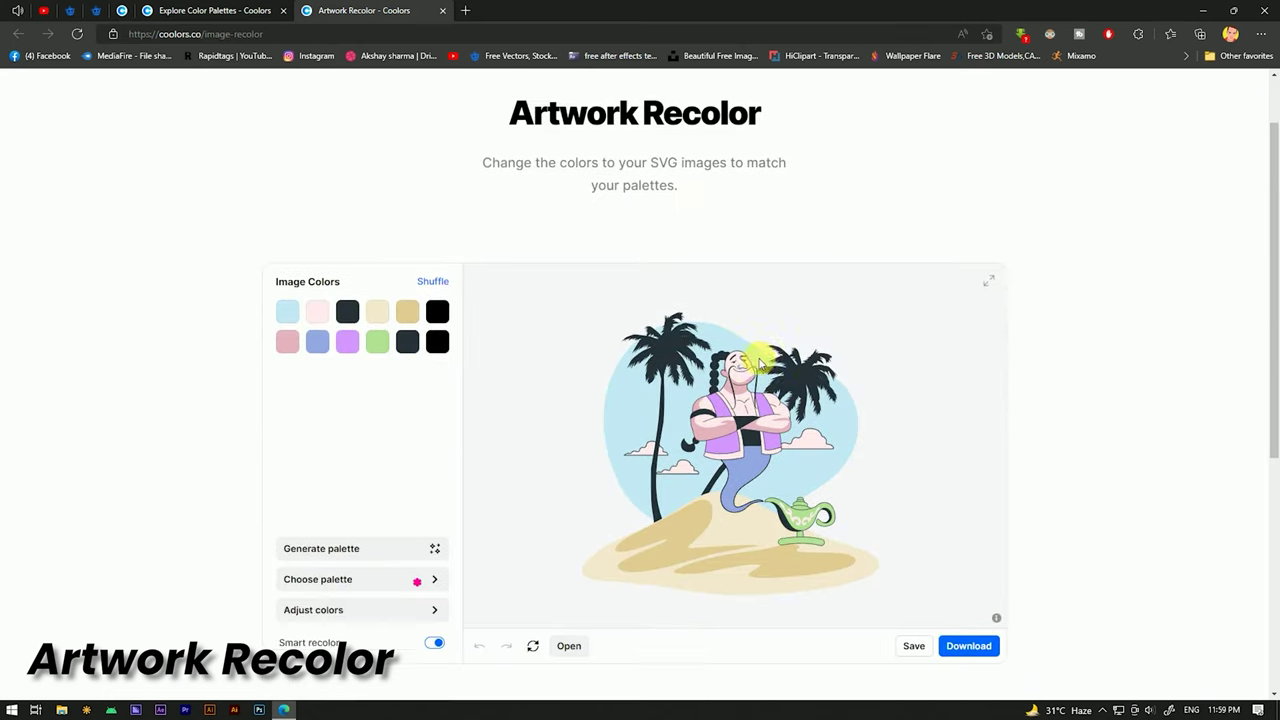
{"action": "scroll", "coordinate": [762, 347], "scroll_direction": "down", "scroll_amount": 3}
{"action": "scroll", "coordinate": [660, 352], "scroll_direction": "up", "scroll_amount": 1}
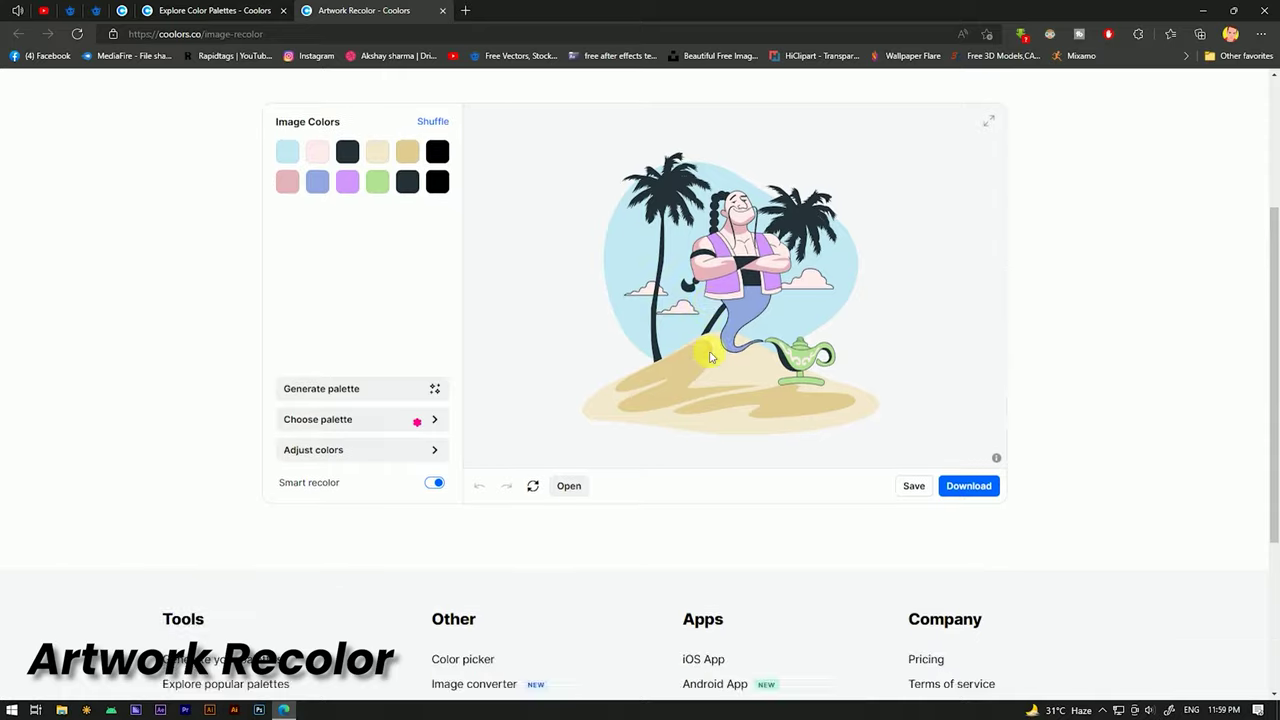
{"action": "scroll", "coordinate": [710, 355], "scroll_direction": "up", "scroll_amount": 1}
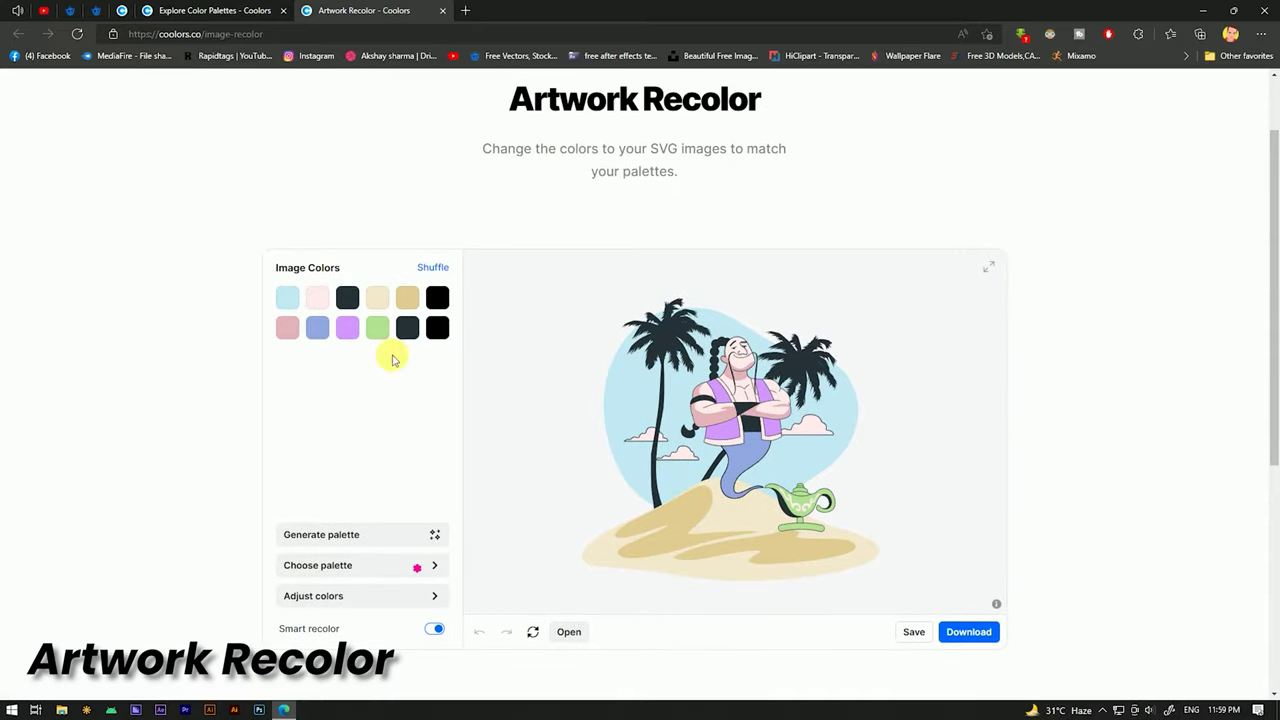
Step: Deepen the pale pink and darken the palm trees' navy from #263238 to #082533
{"action": "left_click", "coordinate": [321, 299]}
{"action": "mouse_move", "coordinate": [279, 360]}
{"action": "left_mouse_down"}
{"action": "mouse_move", "coordinate": [257, 335]}
{"action": "mouse_move", "coordinate": [269, 333]}
{"action": "left_mouse_up"}
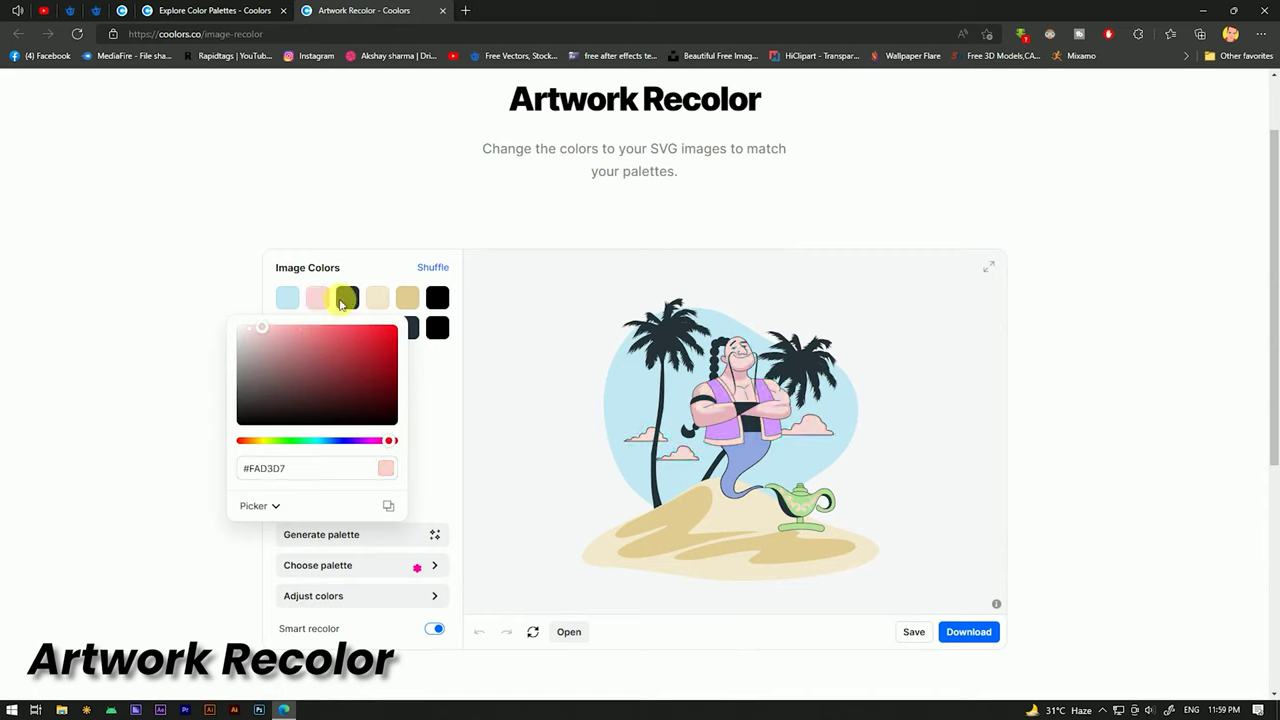
{"action": "left_click", "coordinate": [341, 304]}
{"action": "left_click", "coordinate": [345, 300]}
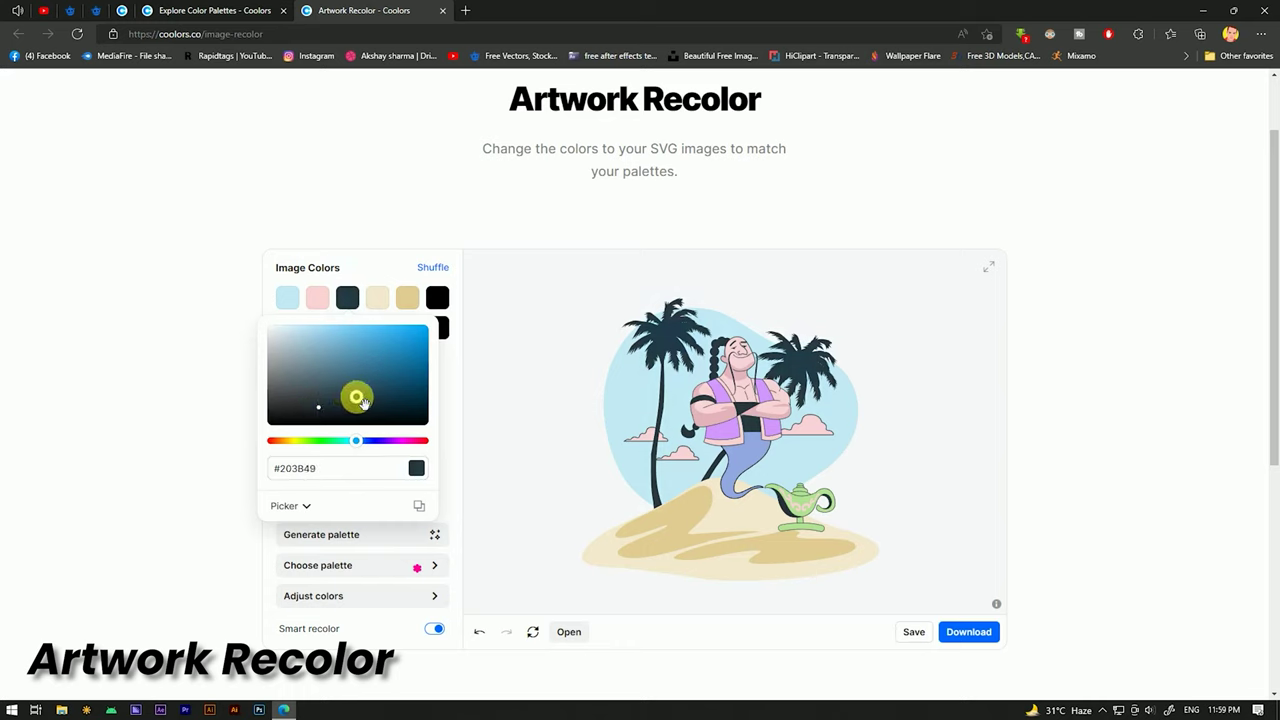
{"action": "left_click_drag", "start_coordinate": [363, 401], "coordinate": [417, 413]}
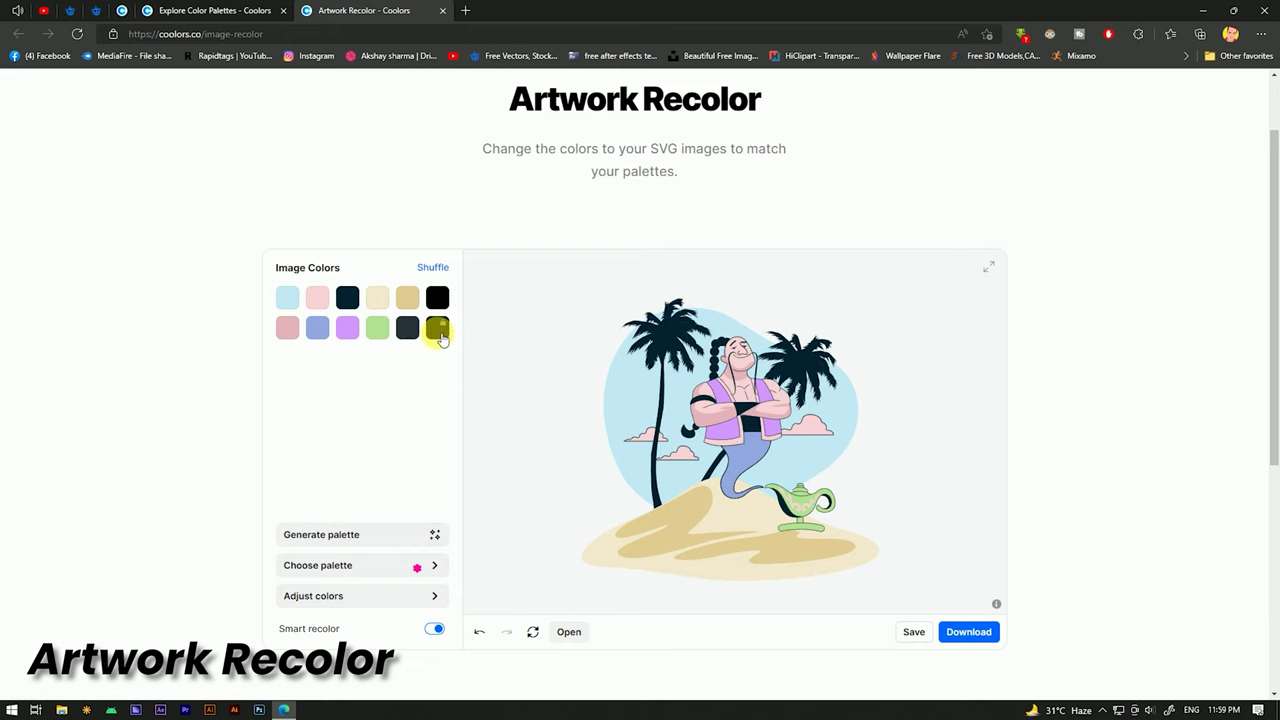
{"action": "scroll", "coordinate": [706, 449], "scroll_direction": "down", "scroll_amount": 1}
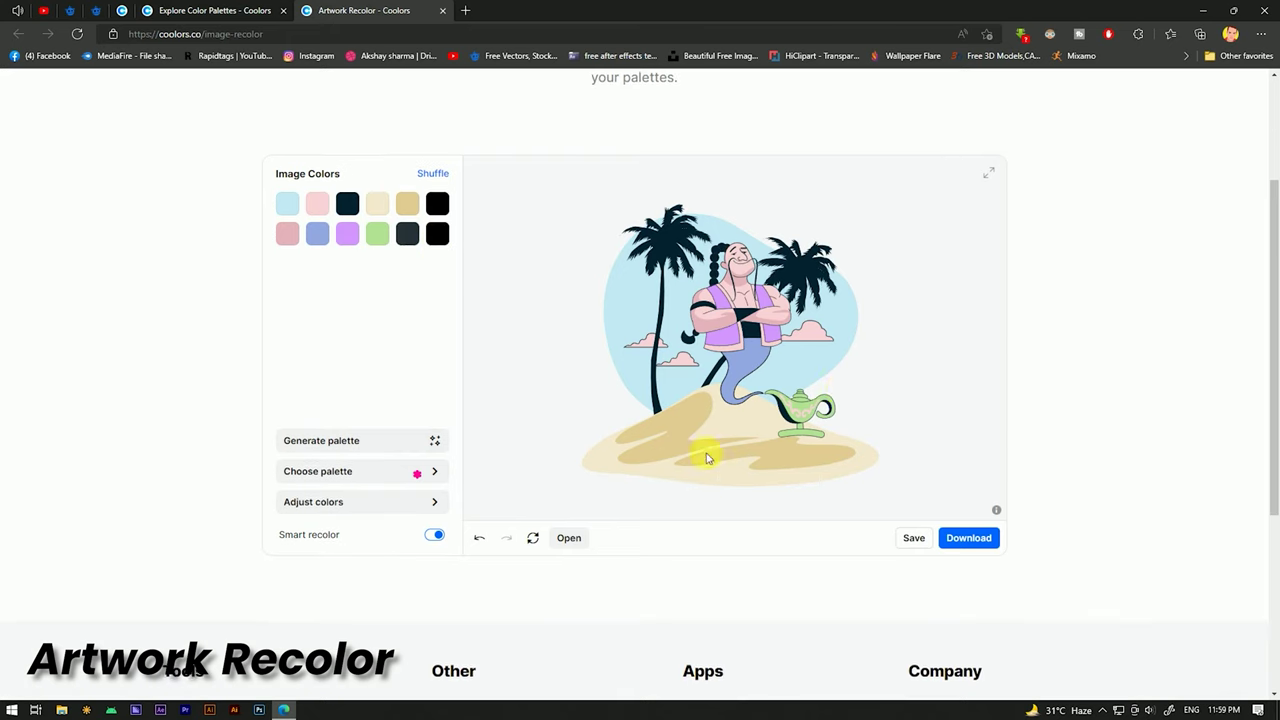
{"action": "scroll", "coordinate": [540, 401], "scroll_direction": "up", "scroll_amount": 2}
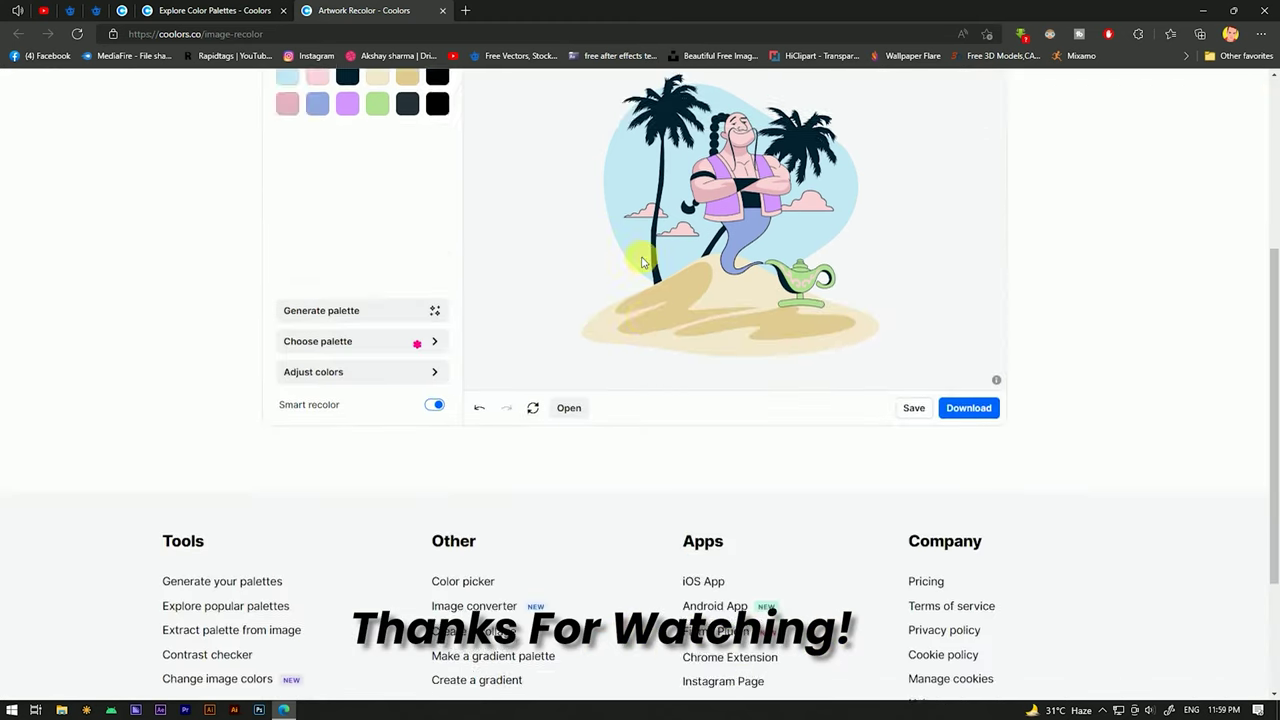
Step: Return to the first tab with the Coolors home page and scroll through it
{"action": "left_click", "coordinate": [133, 6]}
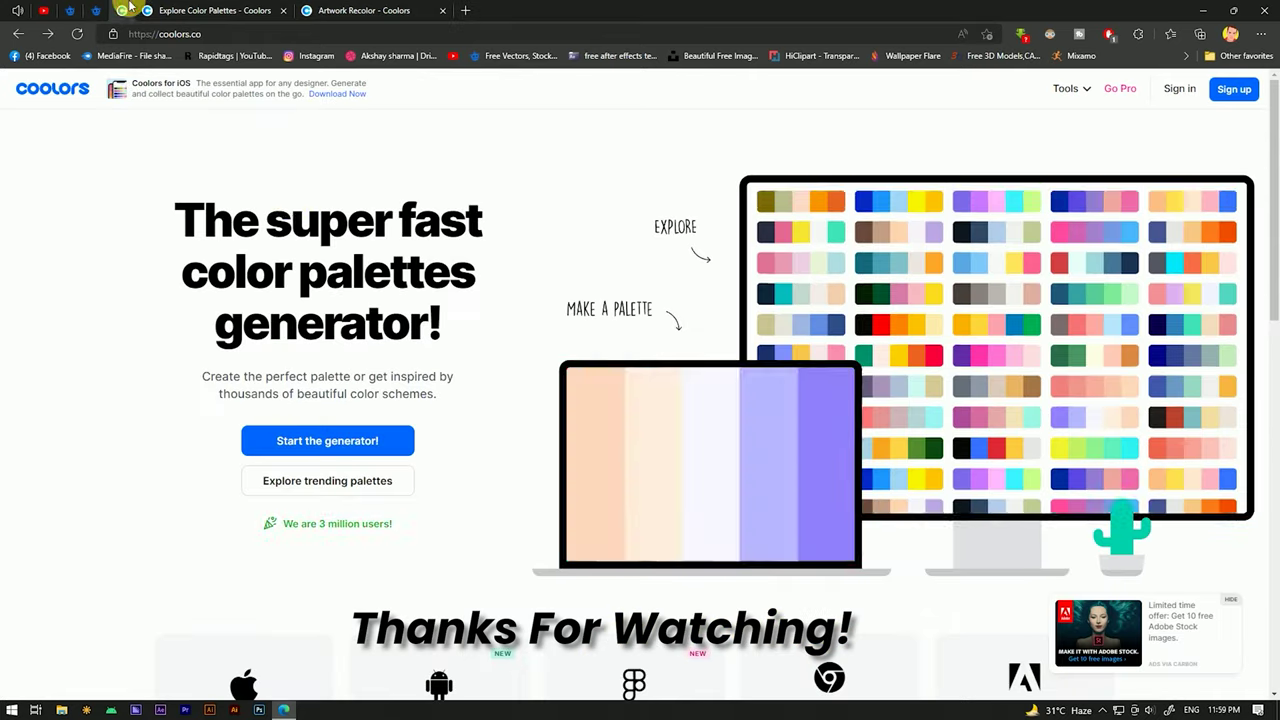
{"action": "scroll", "coordinate": [414, 186], "scroll_direction": "down", "scroll_amount": 2}
{"action": "scroll", "coordinate": [452, 212], "scroll_direction": "down", "scroll_amount": 3}
{"action": "scroll", "coordinate": [470, 215], "scroll_direction": "up", "scroll_amount": 5}
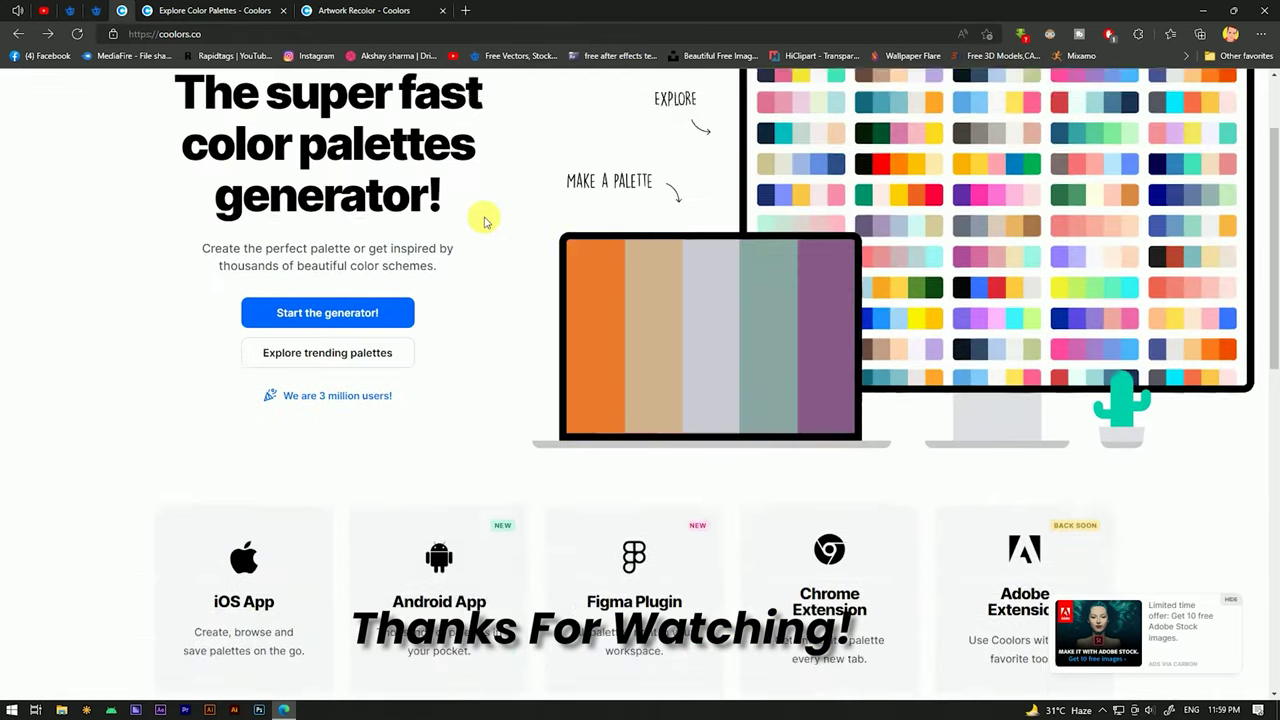